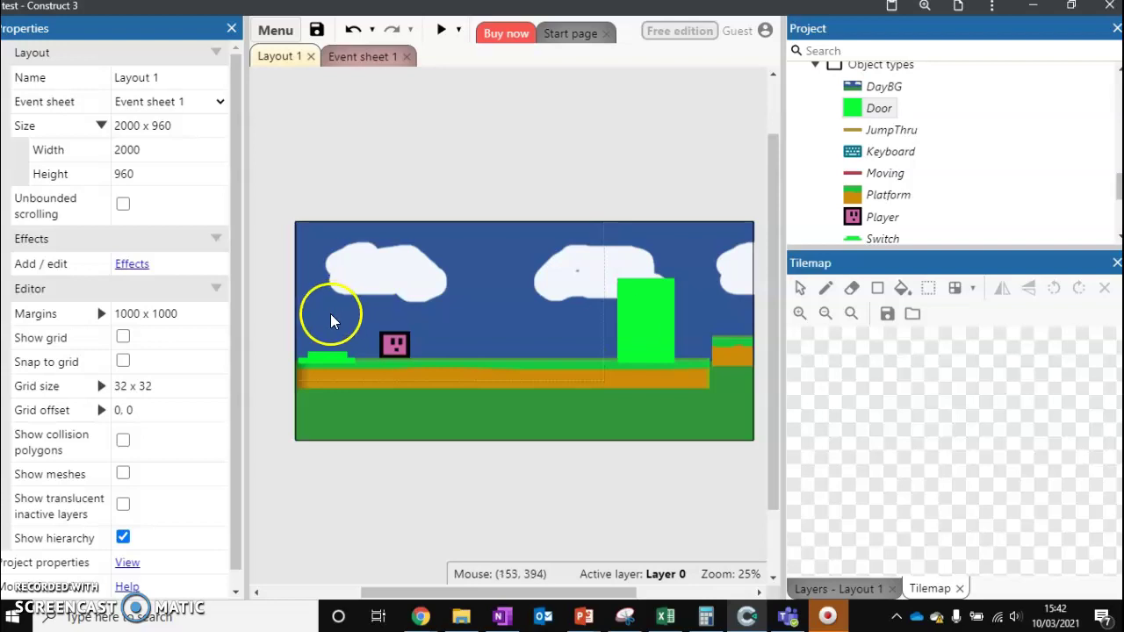
Delete the green Switch sprite from Layout 1 and dismiss the notice.
left_click(338, 357)
right_click(341, 362)
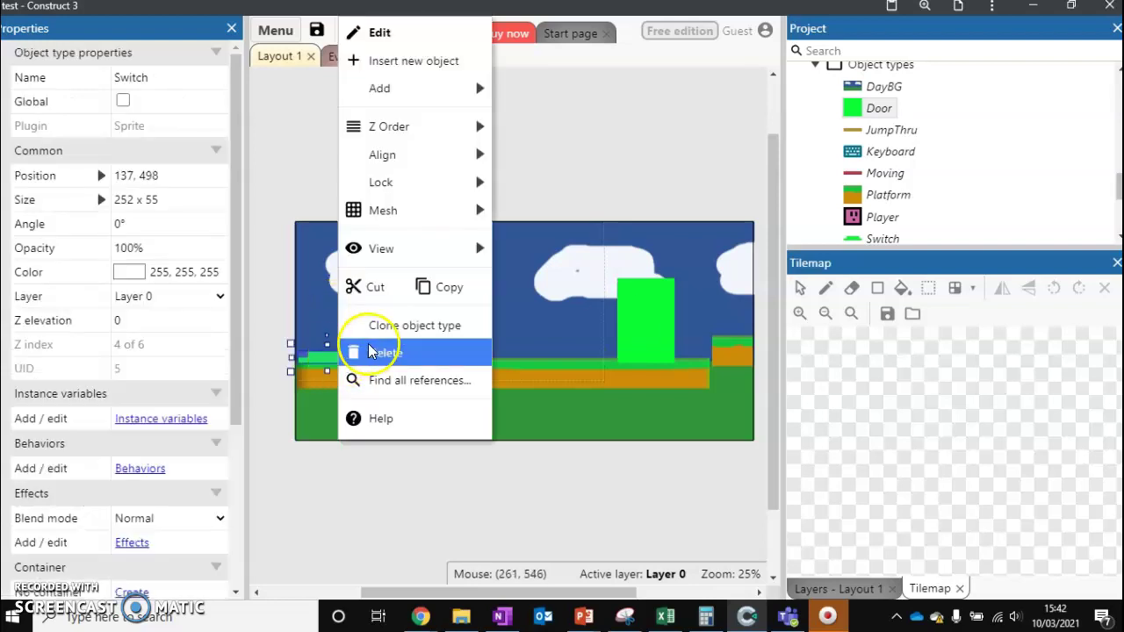
left_click(381, 352)
left_click(415, 197)
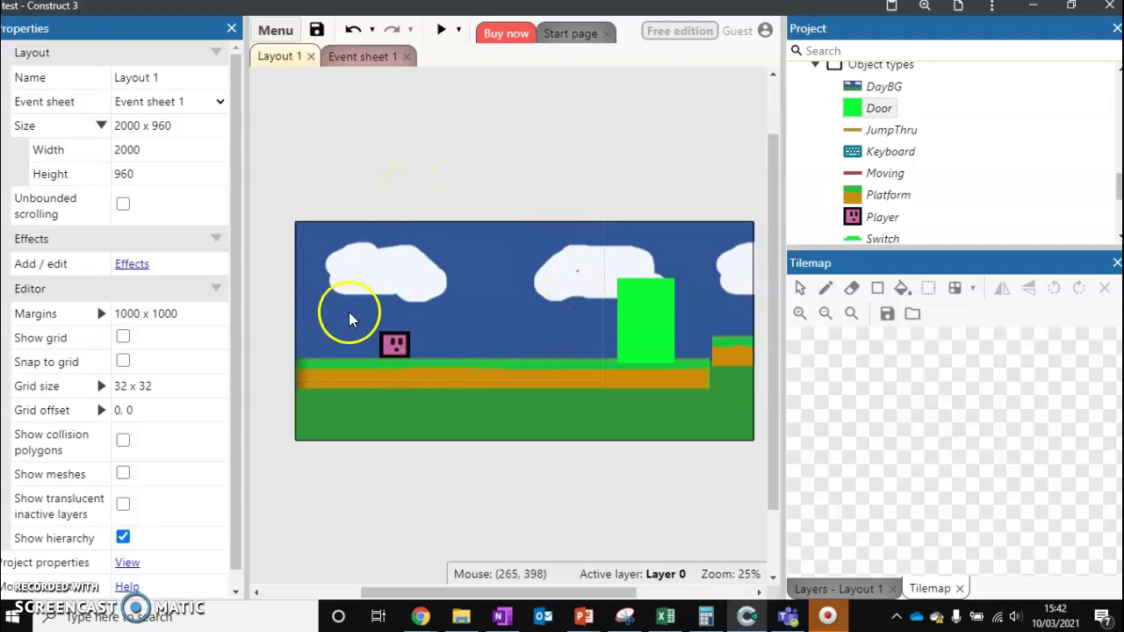
Insert a new Sprite object type named Key into the project.
right_click(408, 195)
left_click(438, 206)
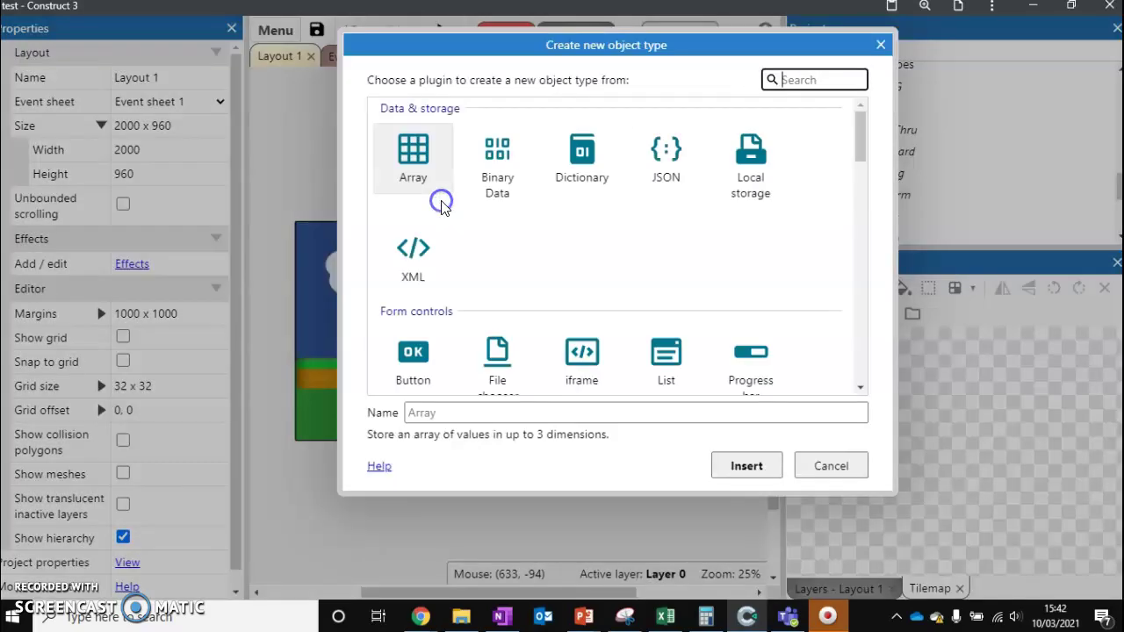
left_click_drag(856, 147, 865, 208)
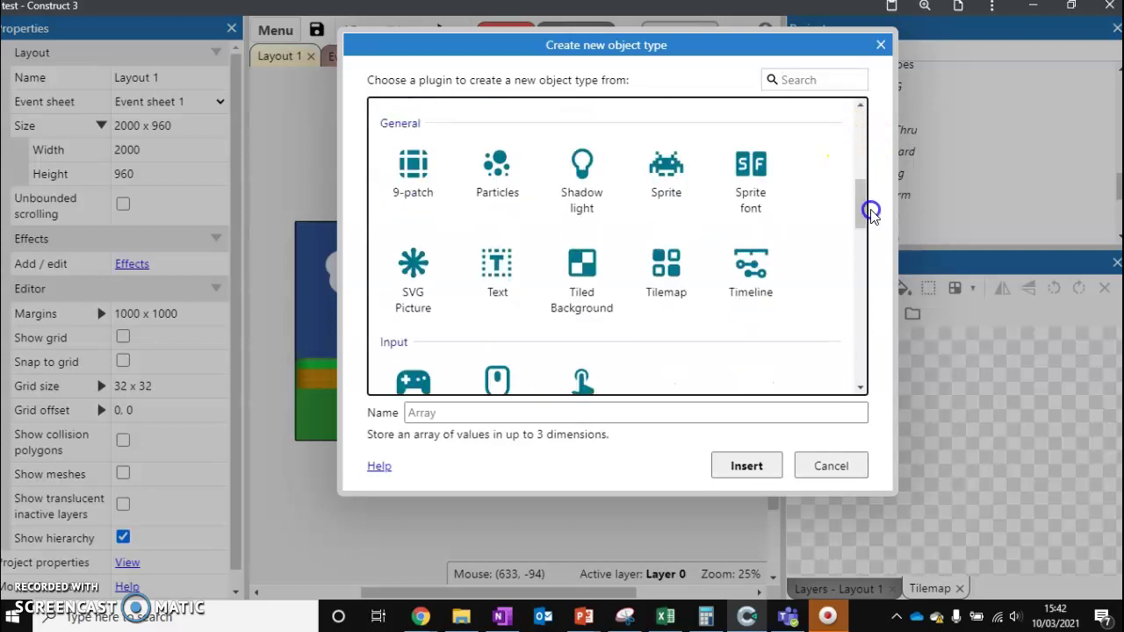
left_click(665, 171)
left_click(484, 413)
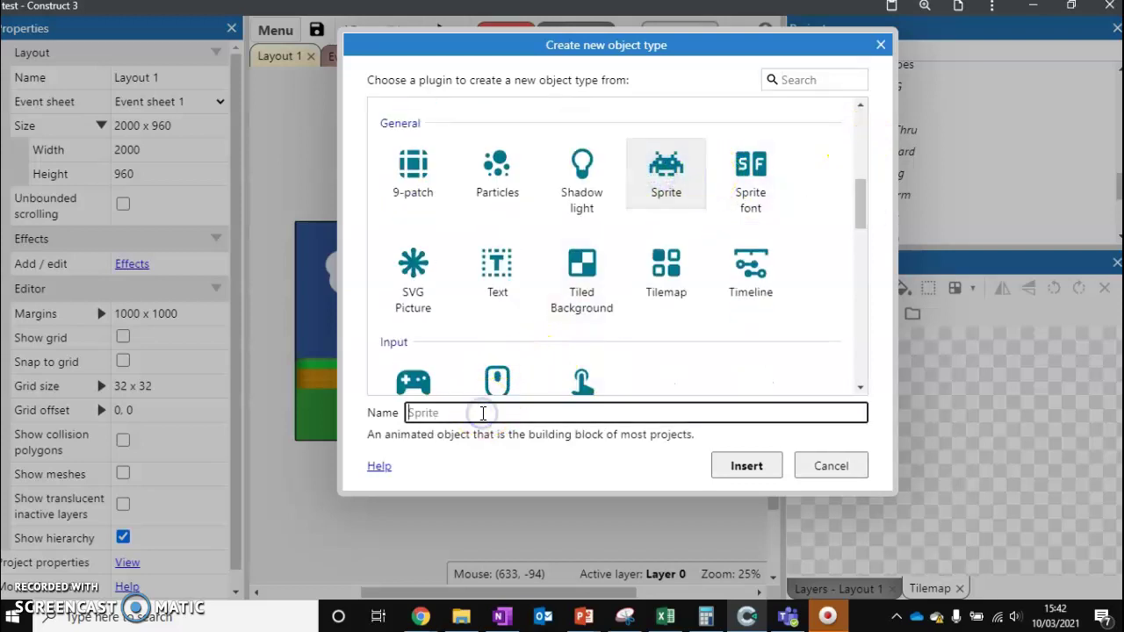
left_click(747, 465)
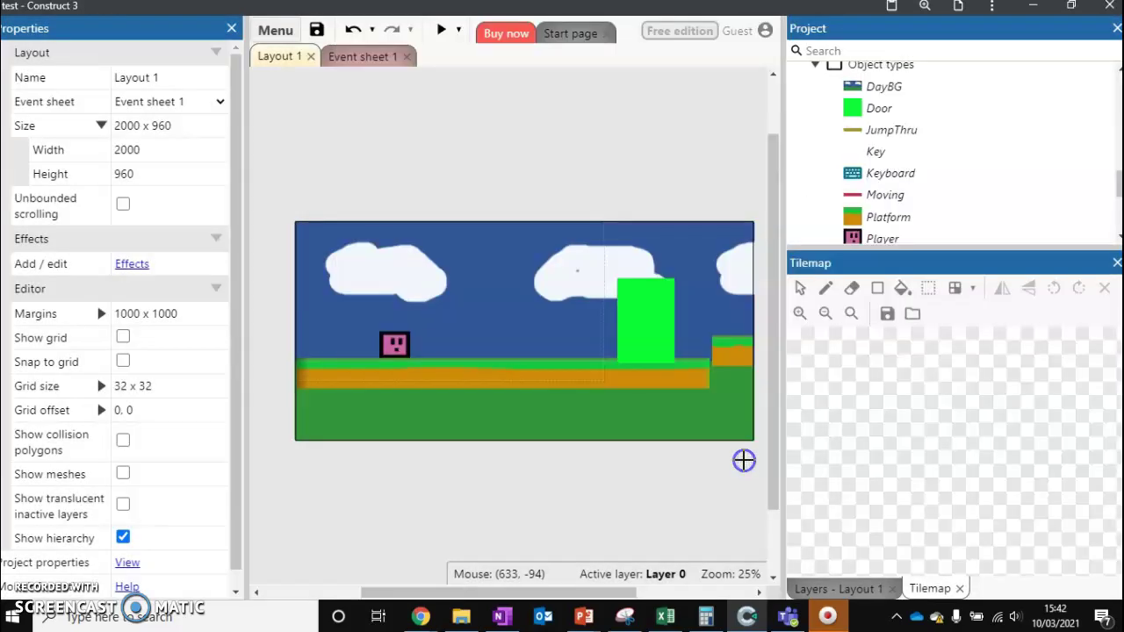
Place the Key, paint a yellow key shape with the Brush, and crop it to 200x74.
left_click(332, 347)
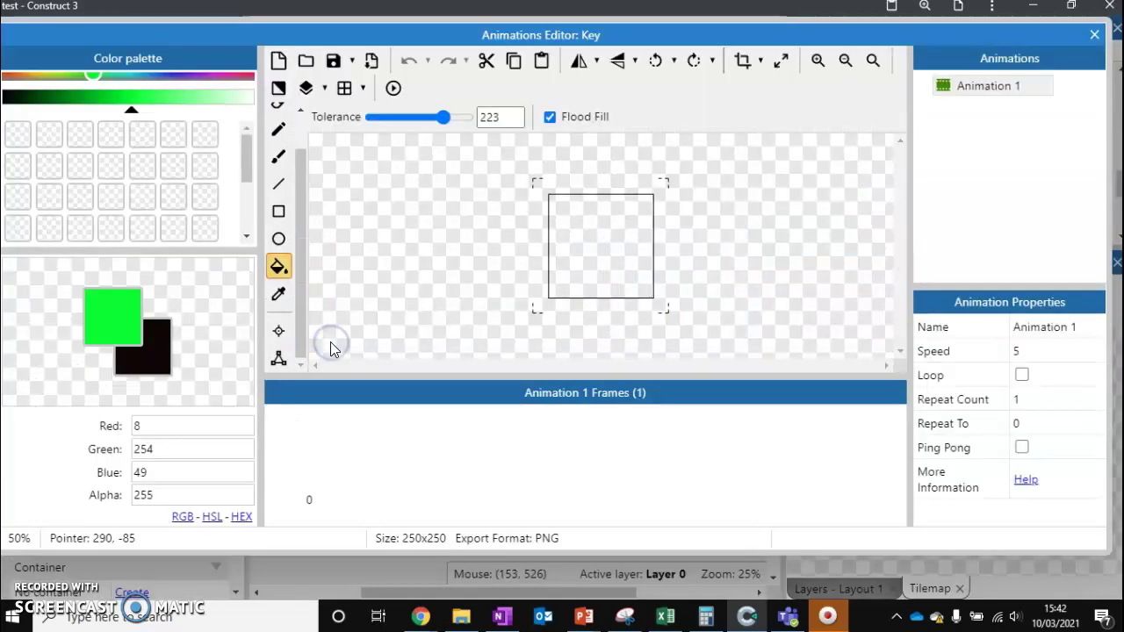
left_click(279, 180)
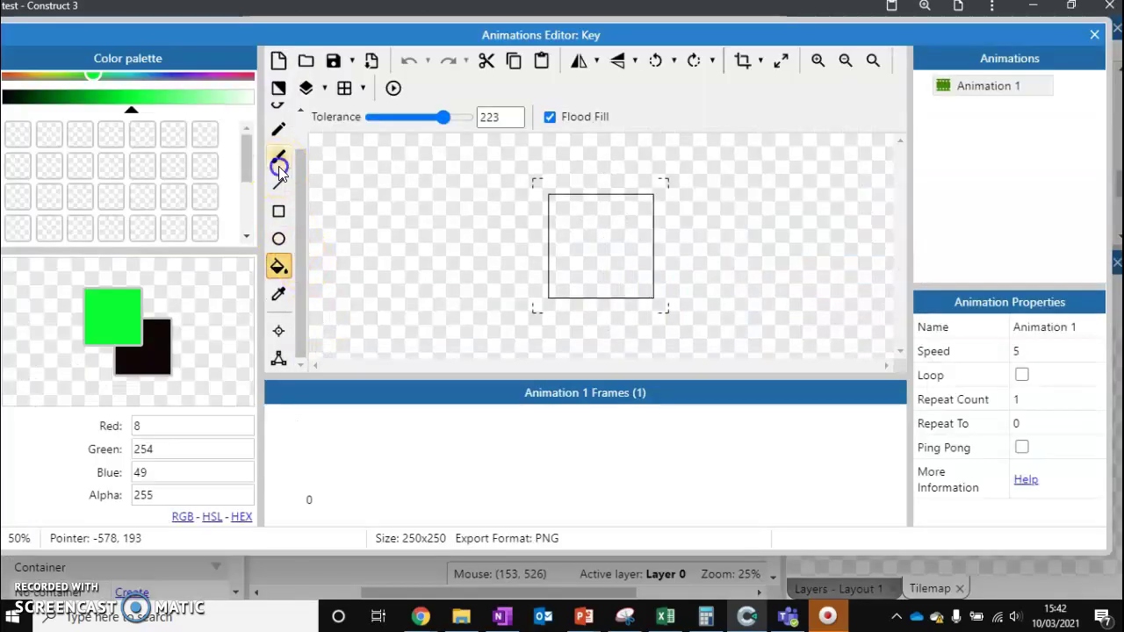
left_click_drag(40, 76, 41, 76)
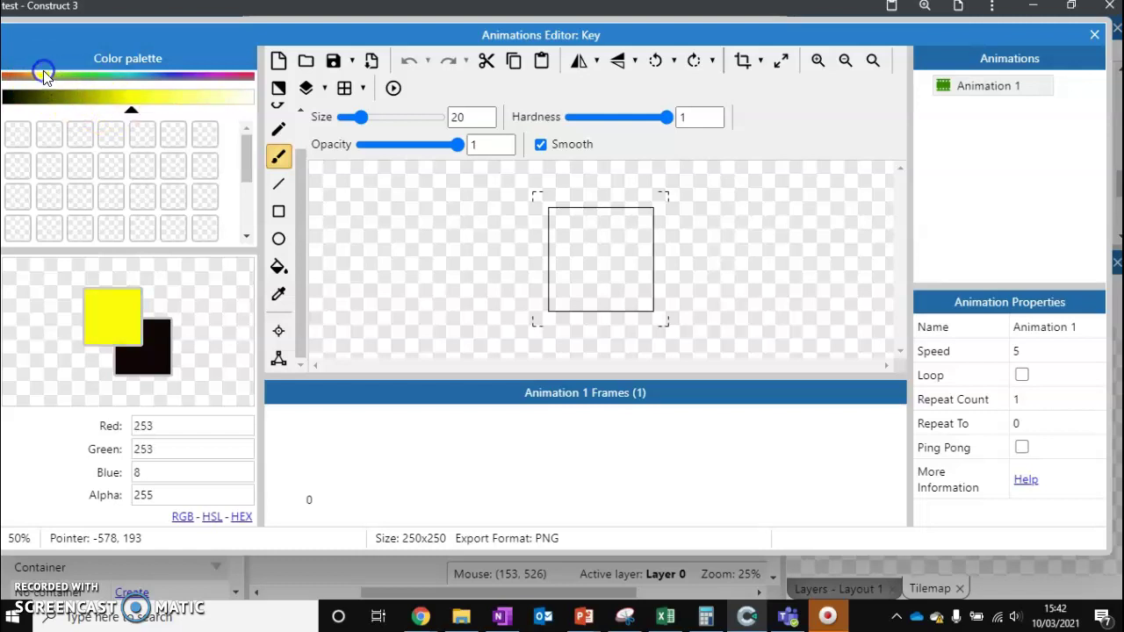
left_click(569, 264)
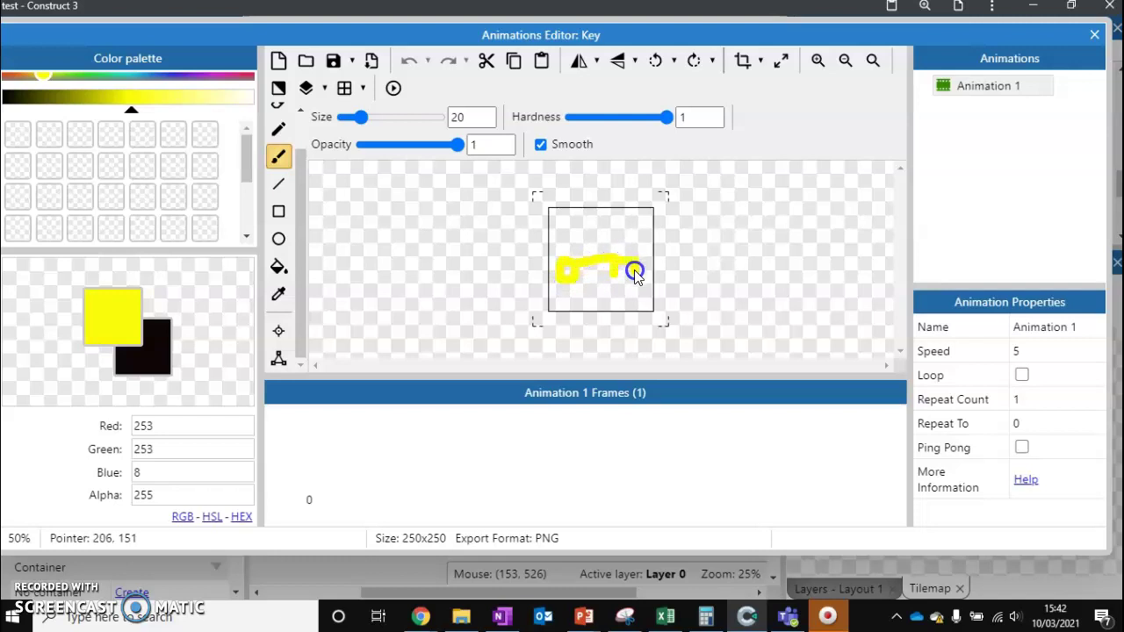
left_click(744, 62)
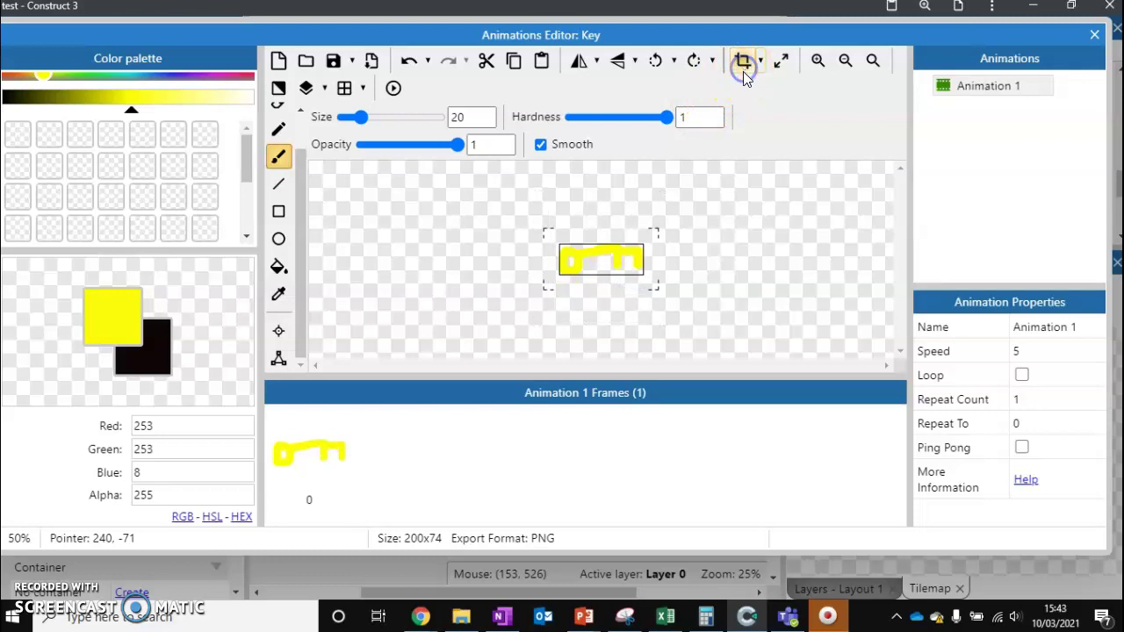
Shrink the Key sprite to about 132x54, resting on the ground left of the player.
left_click(1094, 35)
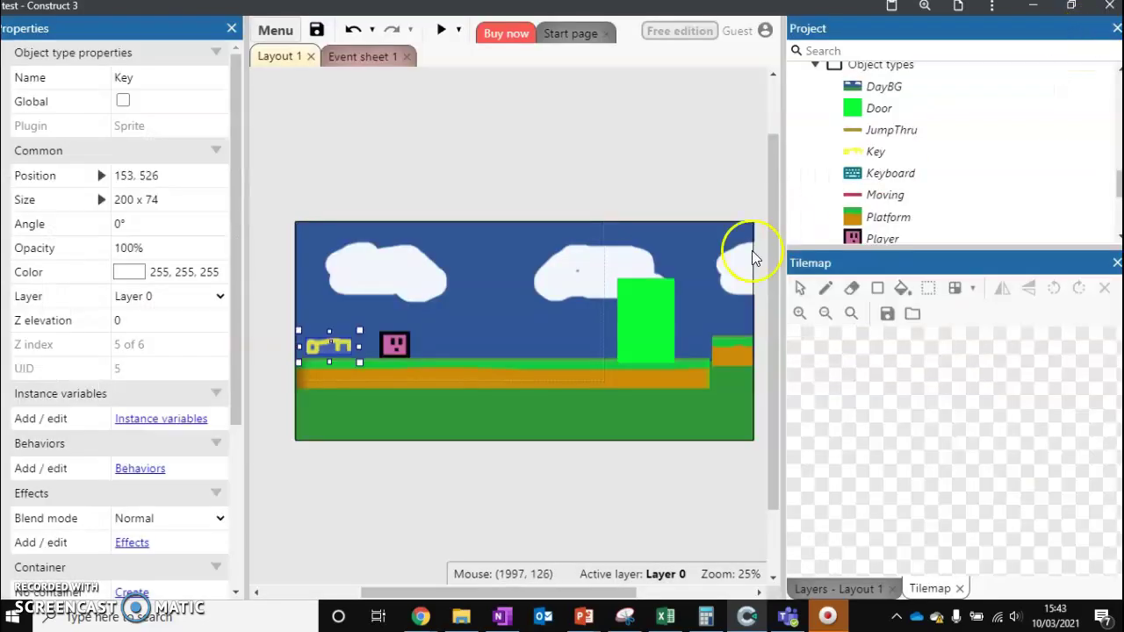
left_click_drag(359, 363, 332, 364)
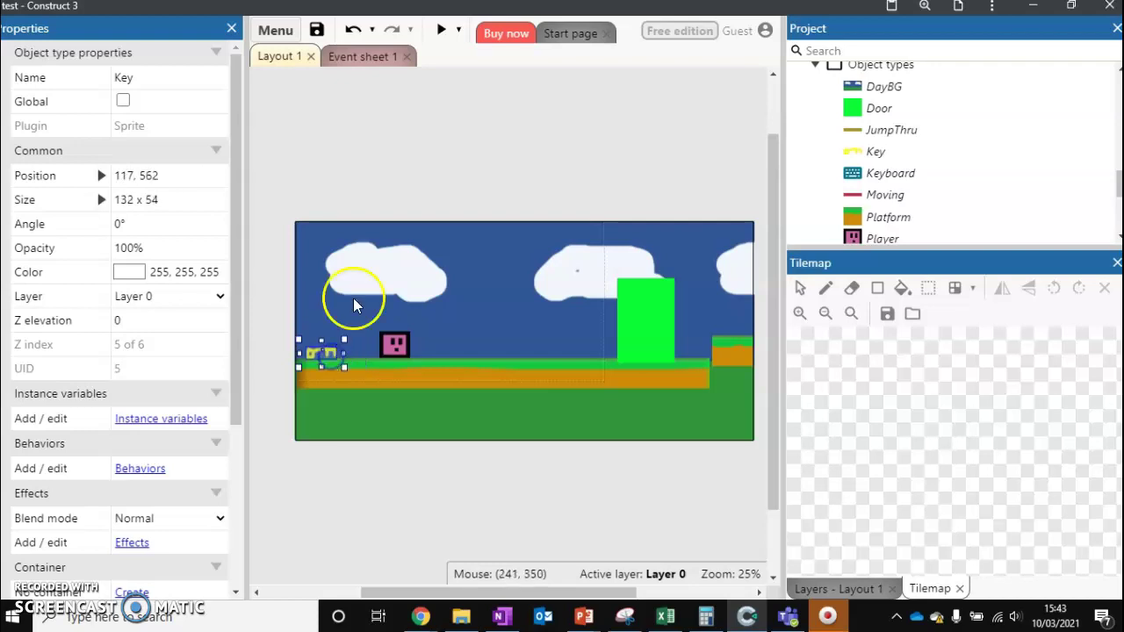
left_click(404, 218)
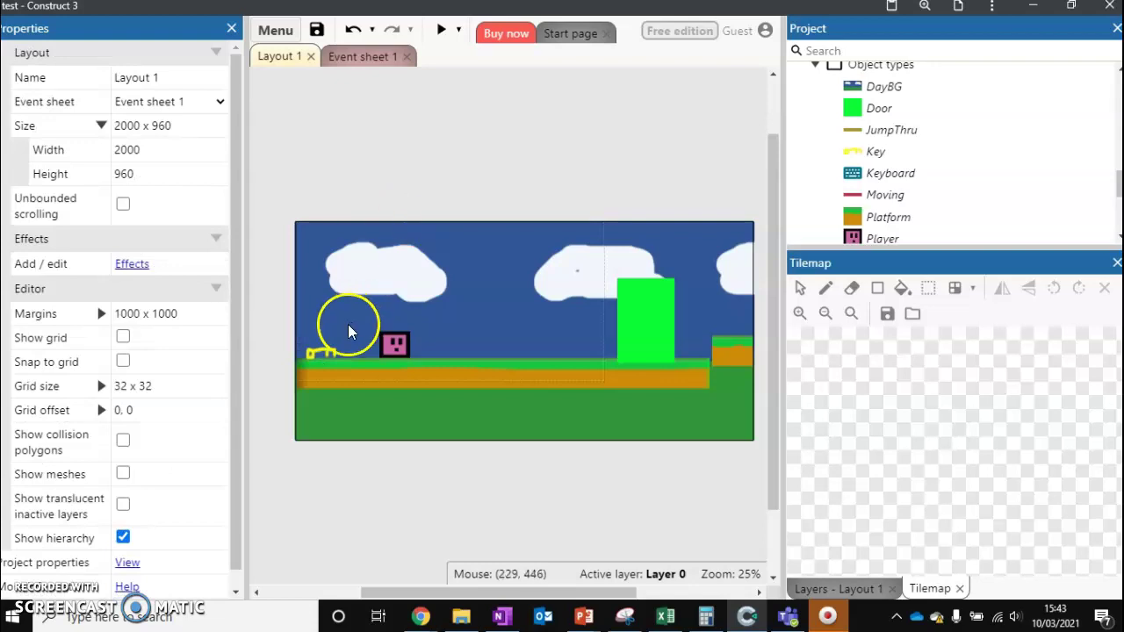
On Event sheet 1, add event 4 with the condition Player is overlapping Key.
left_click(369, 57)
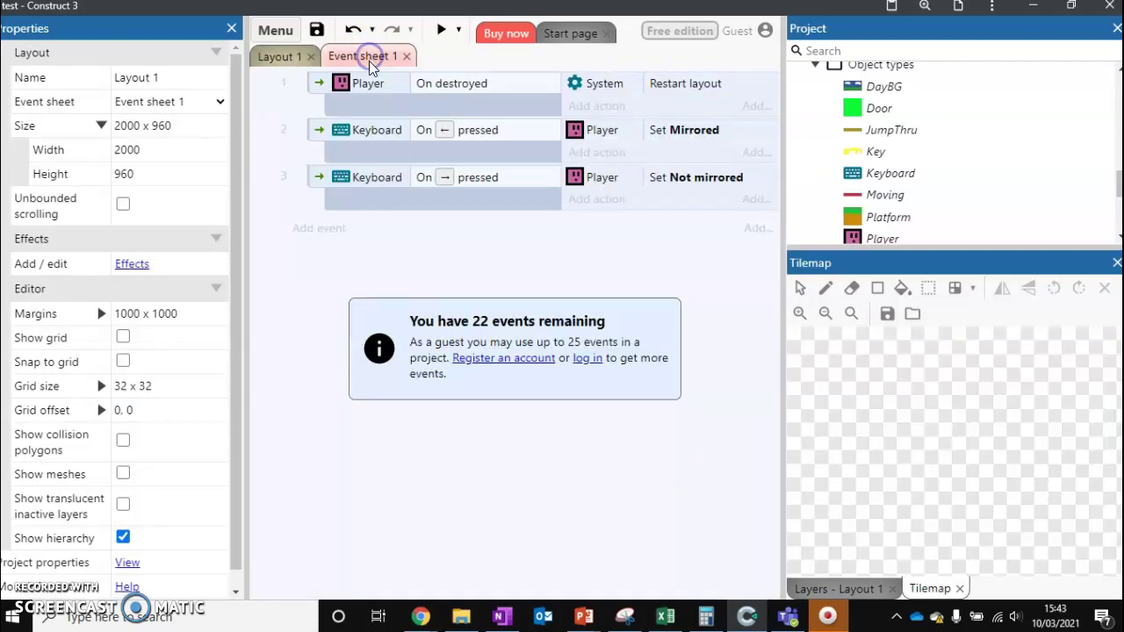
left_click(335, 228)
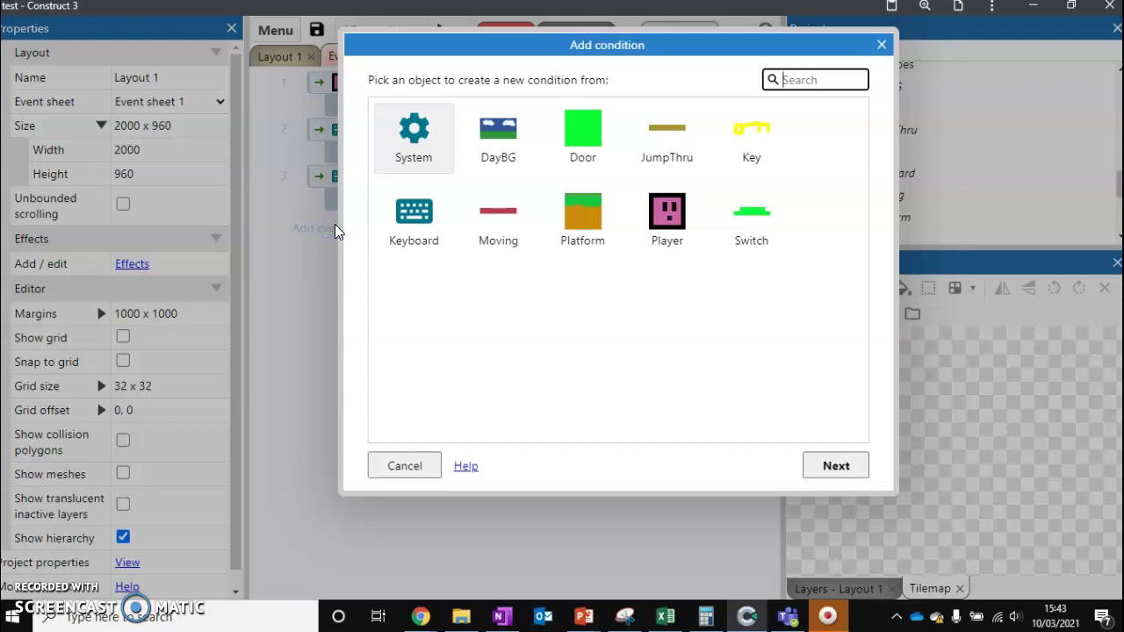
double_click(634, 221)
left_click_drag(865, 189, 865, 189)
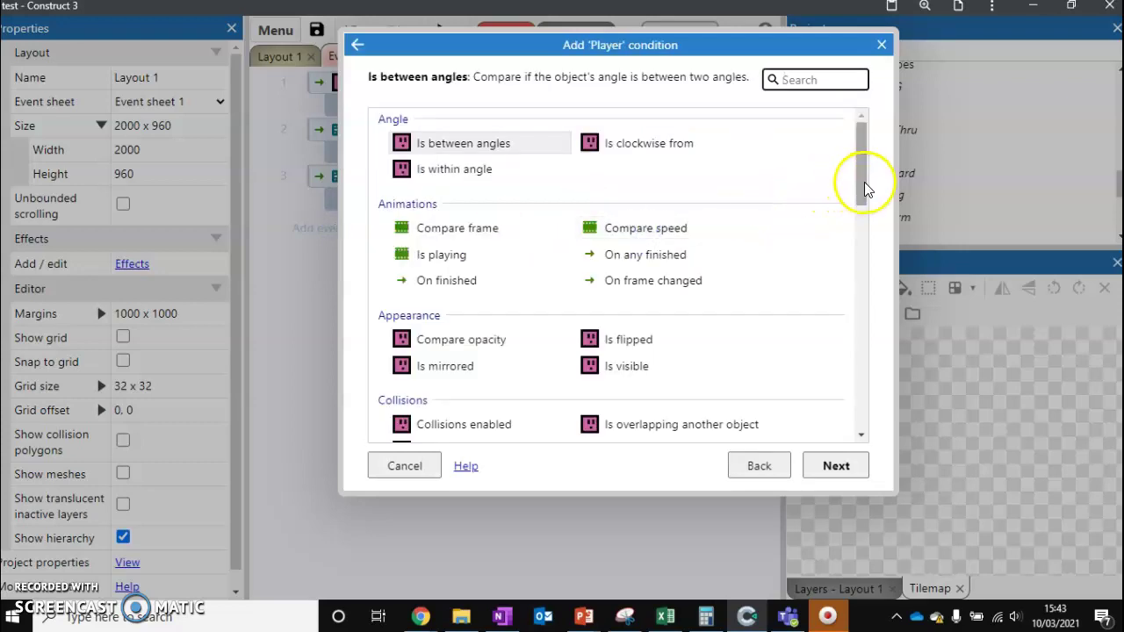
double_click(708, 425)
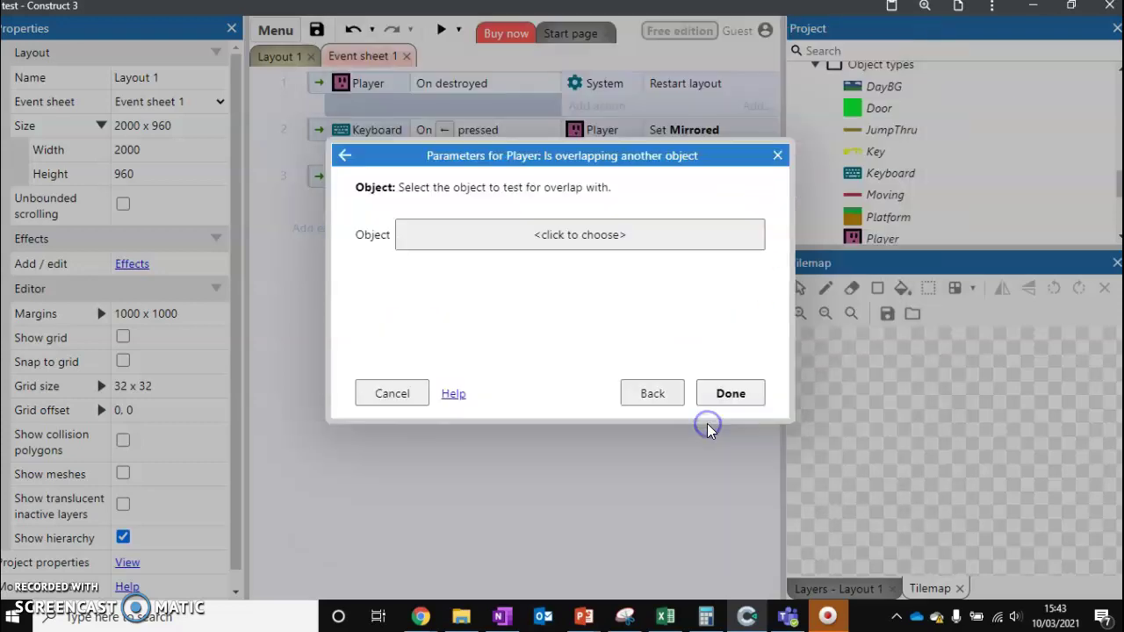
left_click(660, 249)
double_click(640, 295)
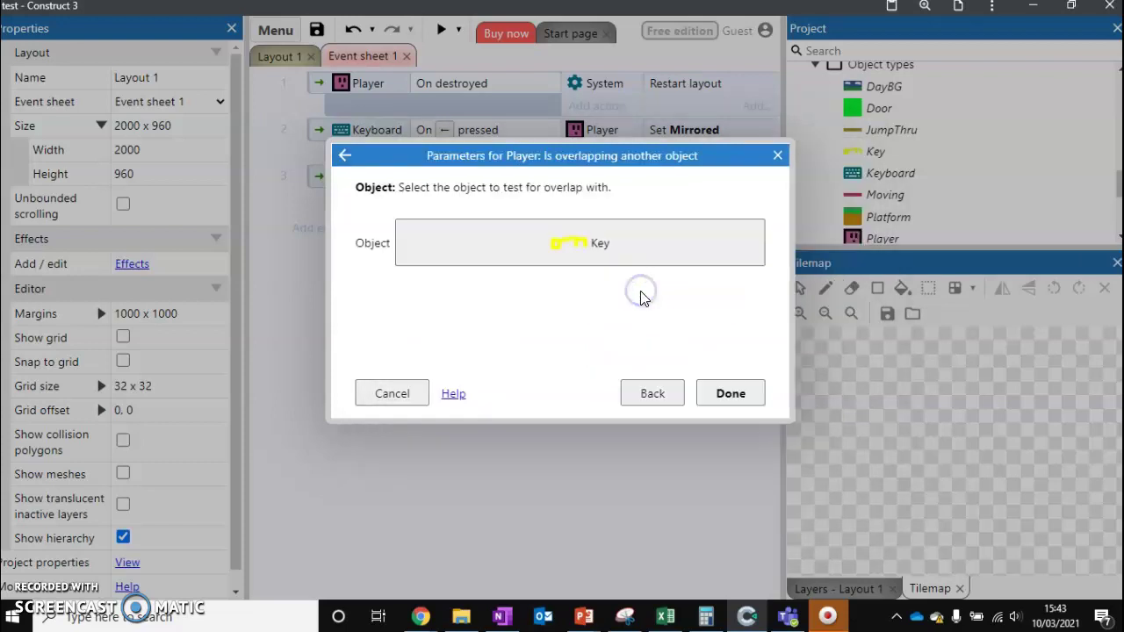
left_click(731, 395)
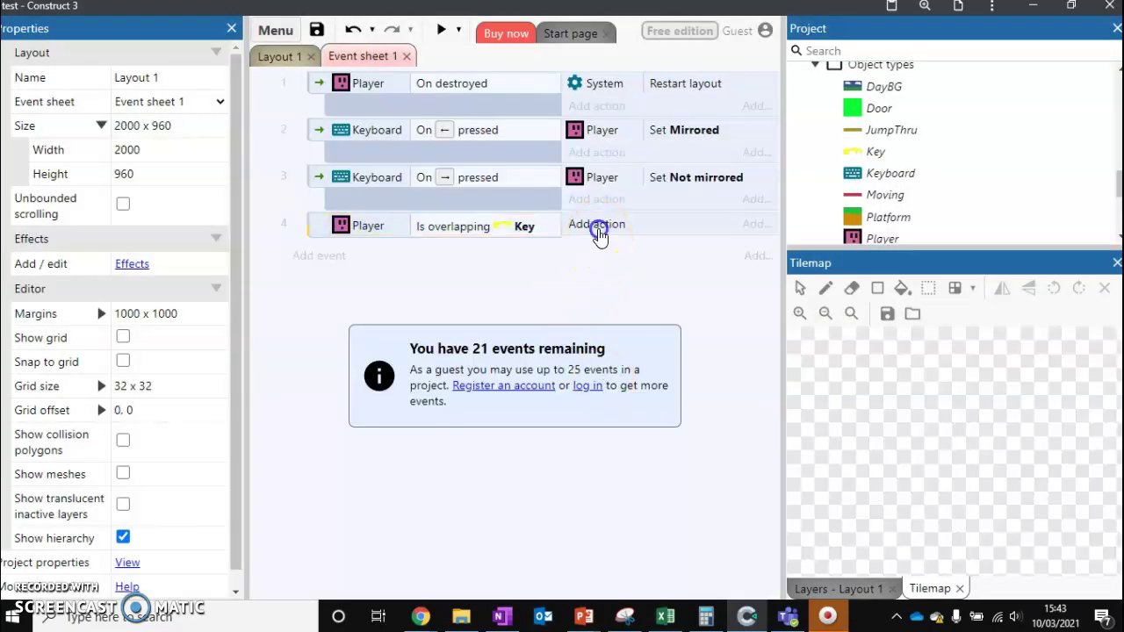
Give event 4 the action Key Set position to Player at image point 0.
left_click(598, 224)
left_click(750, 165)
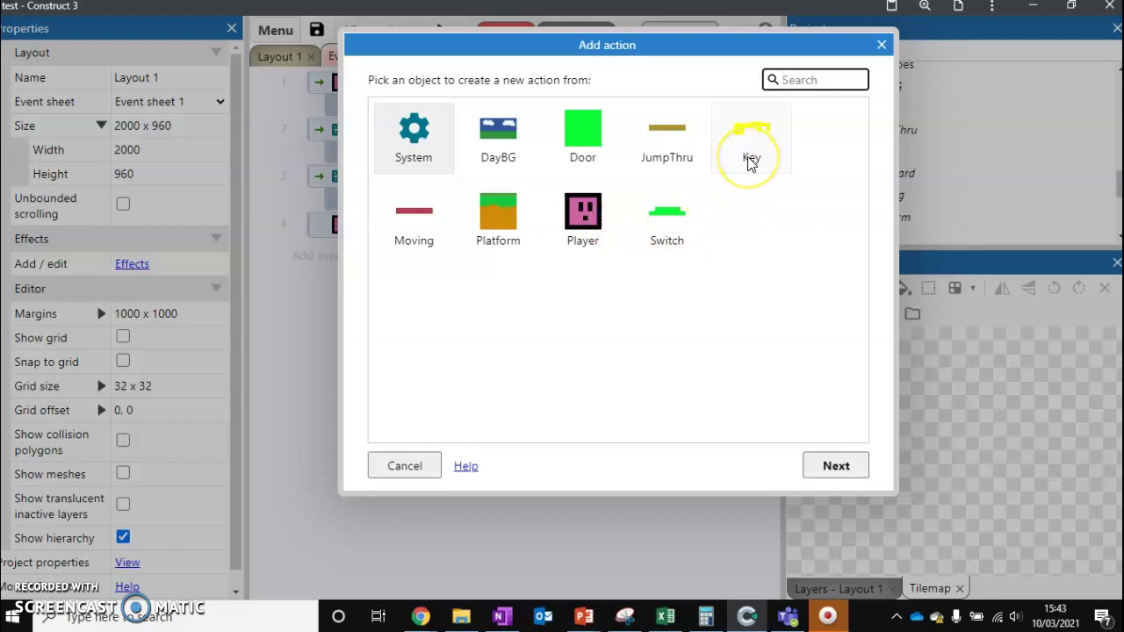
left_click(751, 163)
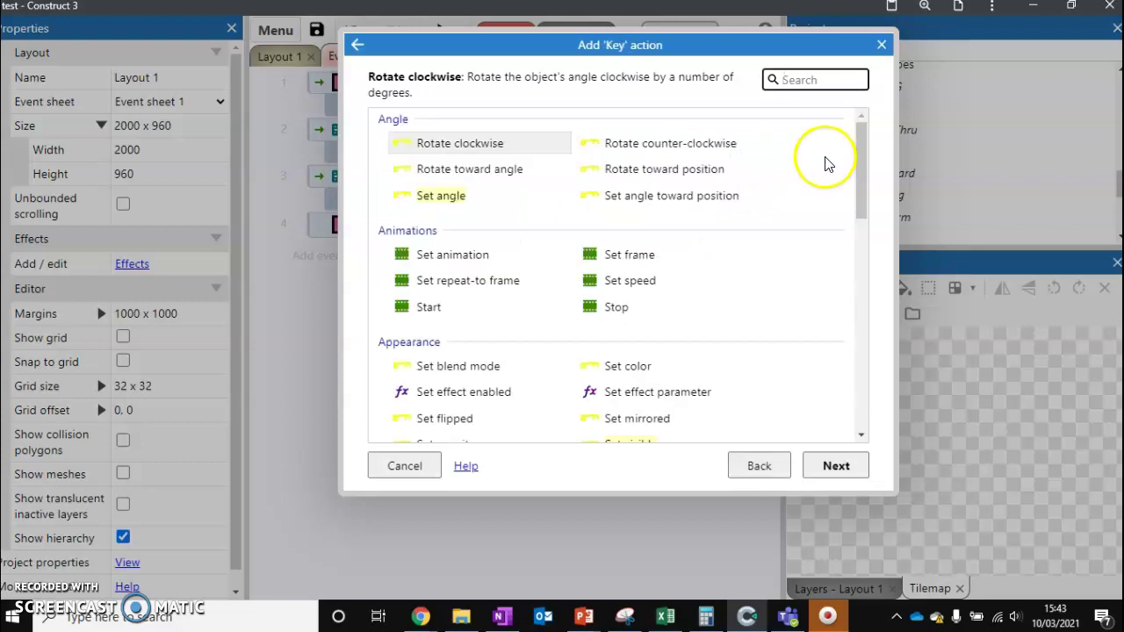
left_click(860, 151)
left_click_drag(859, 151, 874, 327)
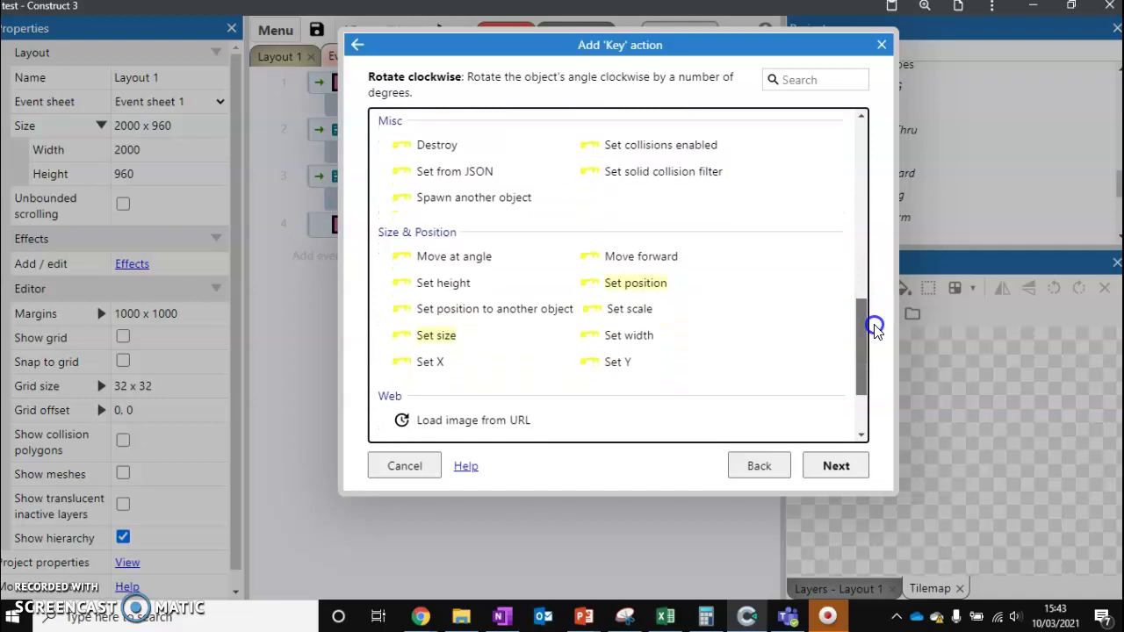
double_click(522, 310)
left_click(563, 245)
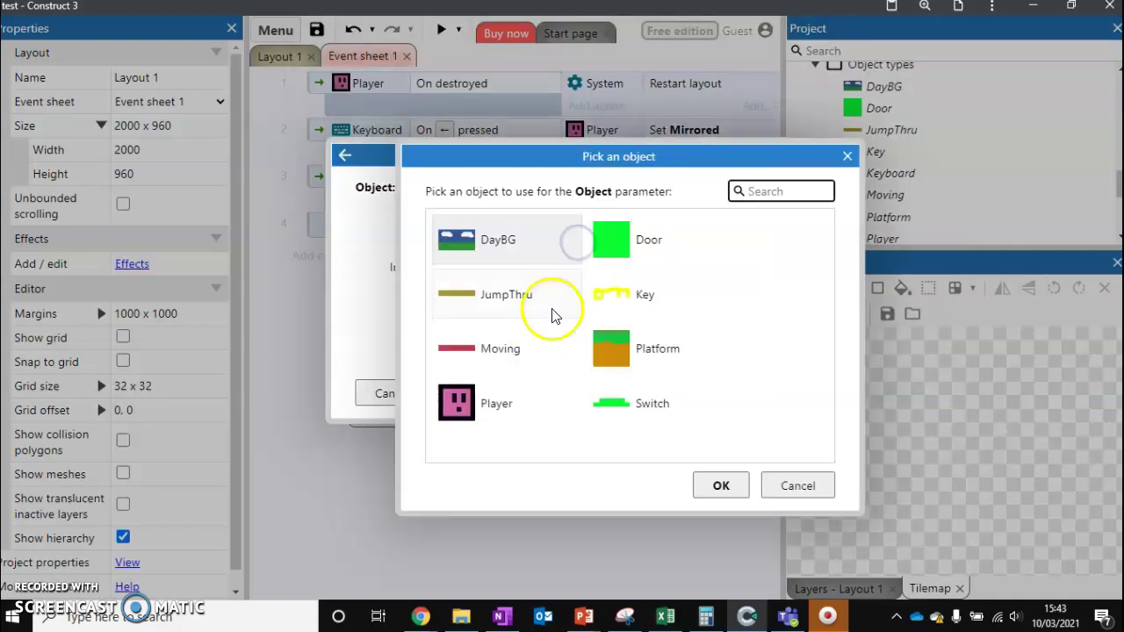
double_click(522, 397)
left_click(731, 393)
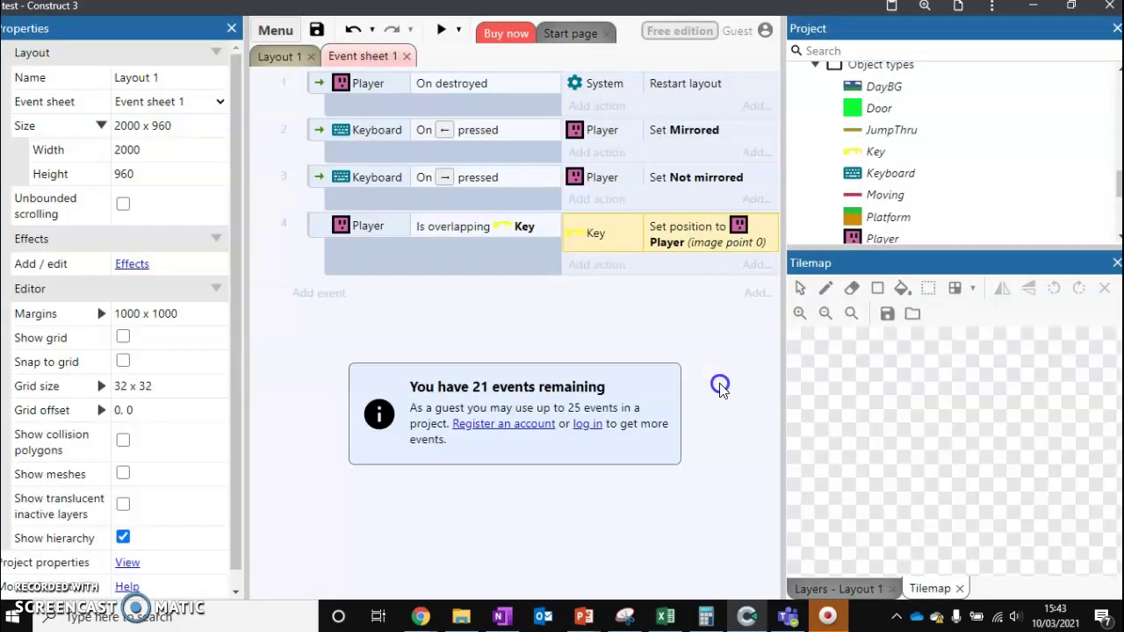
left_click(342, 130)
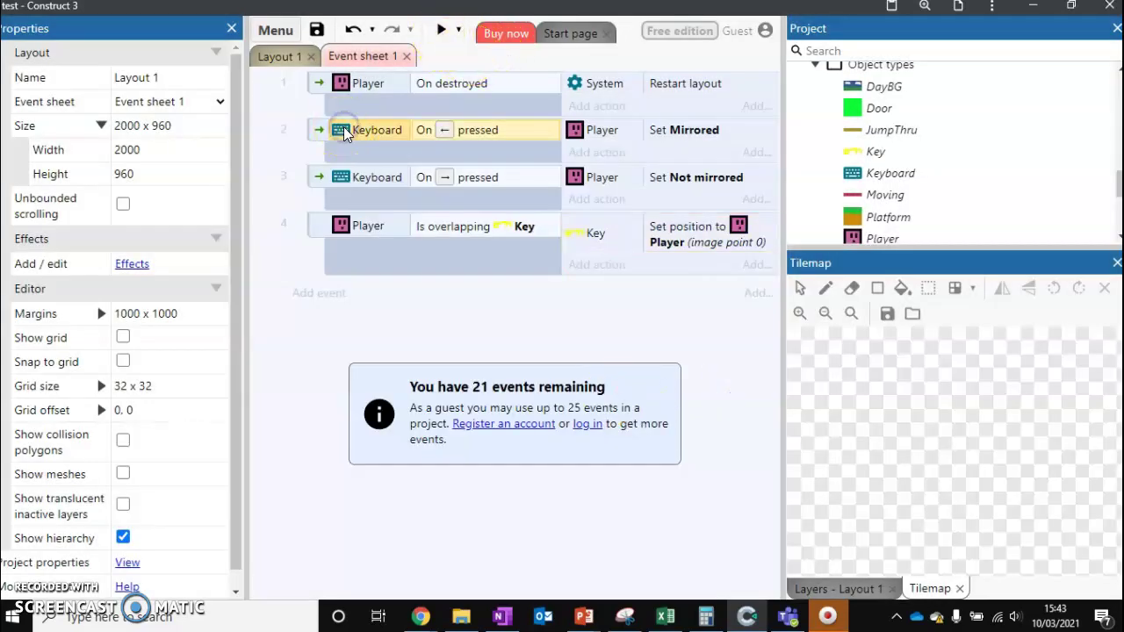
Preview the game, walking the player left onto the key and back right.
left_click(441, 30)
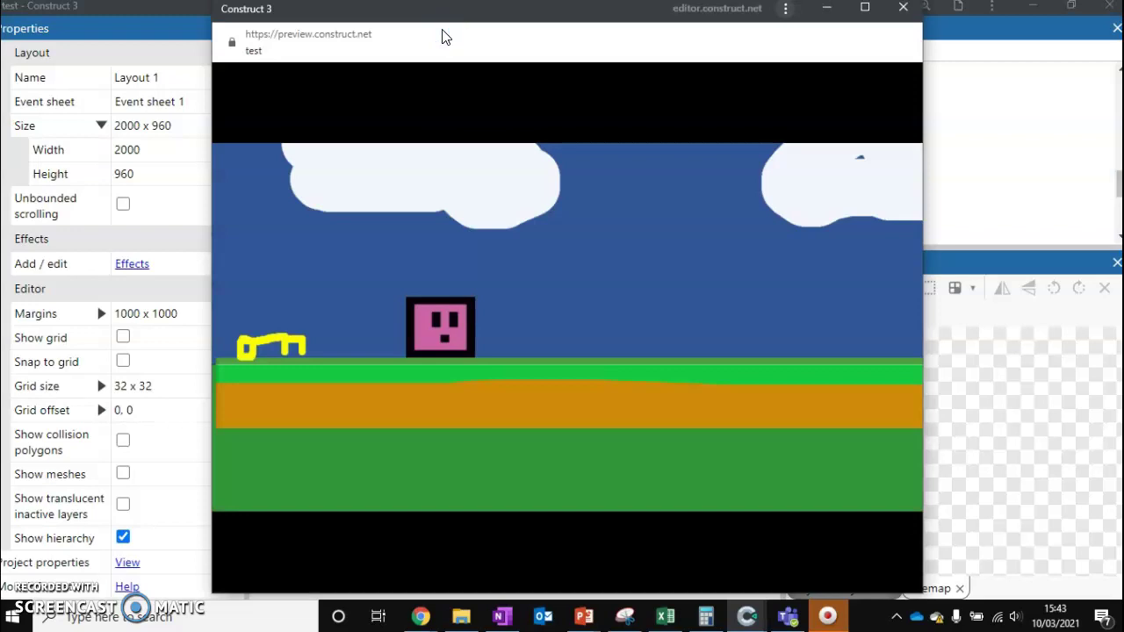
key("Left")
key("Right")
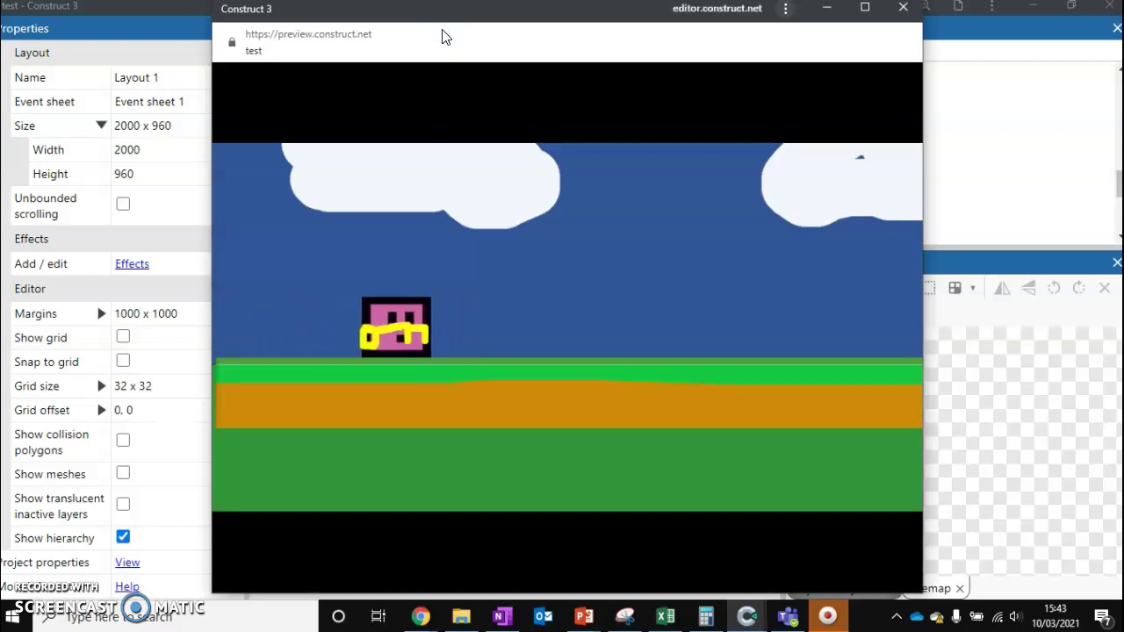
key("Right")
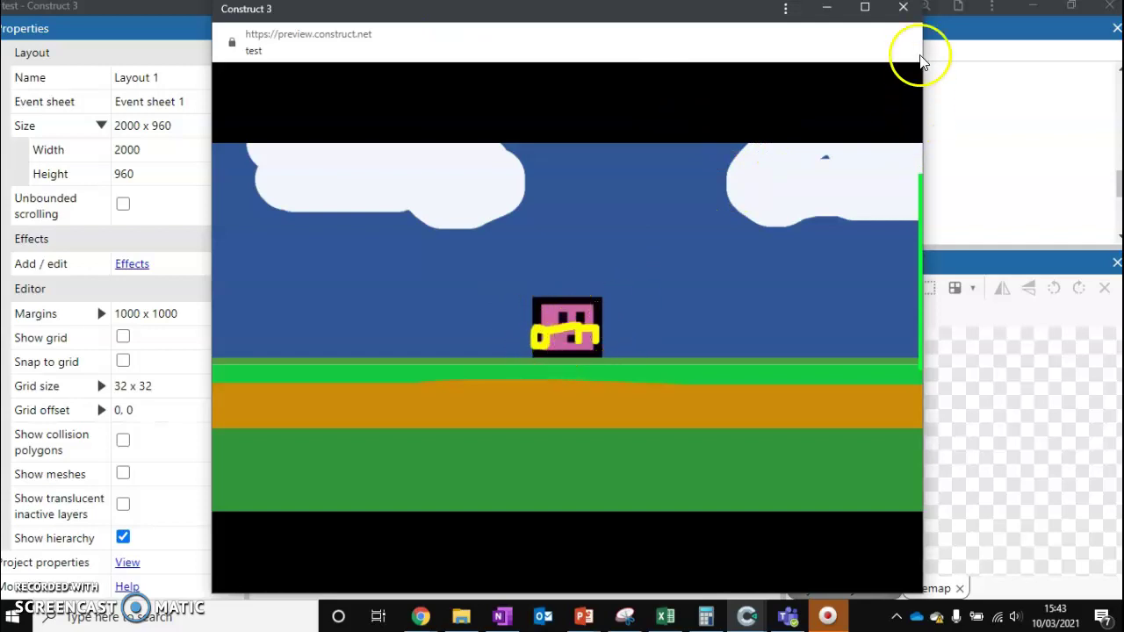
Close the preview and bring up the Player sprite's options in Layout 1.
left_click(904, 8)
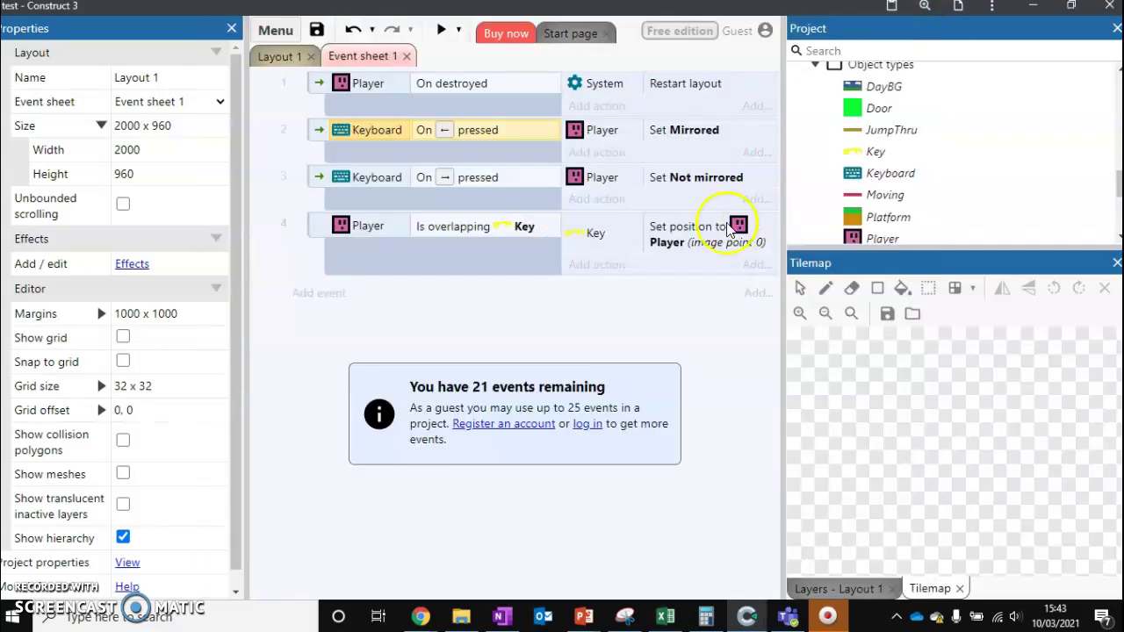
left_click(263, 58)
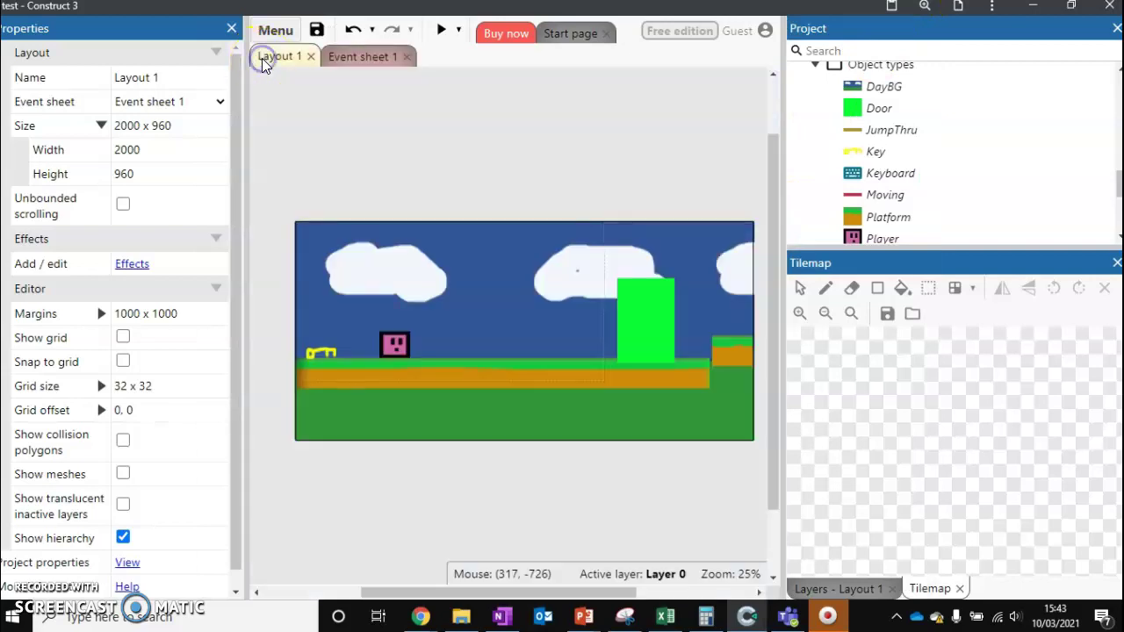
right_click(386, 345)
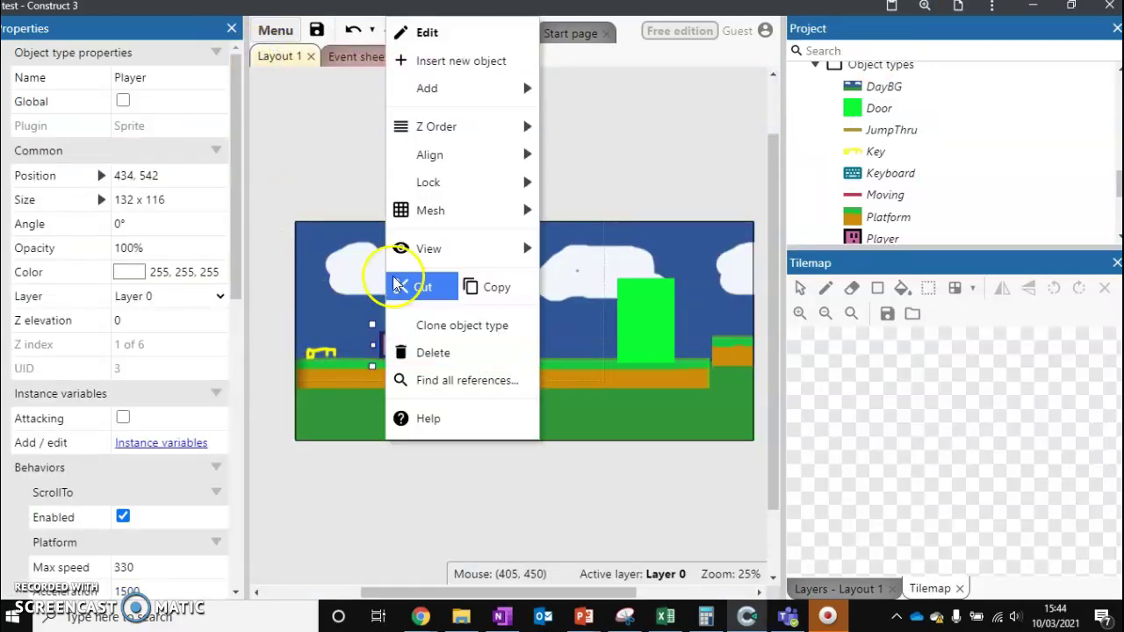
Recreate the Player's Image Point 1 at the sprite's right edge, around 339, 131.
left_click(454, 31)
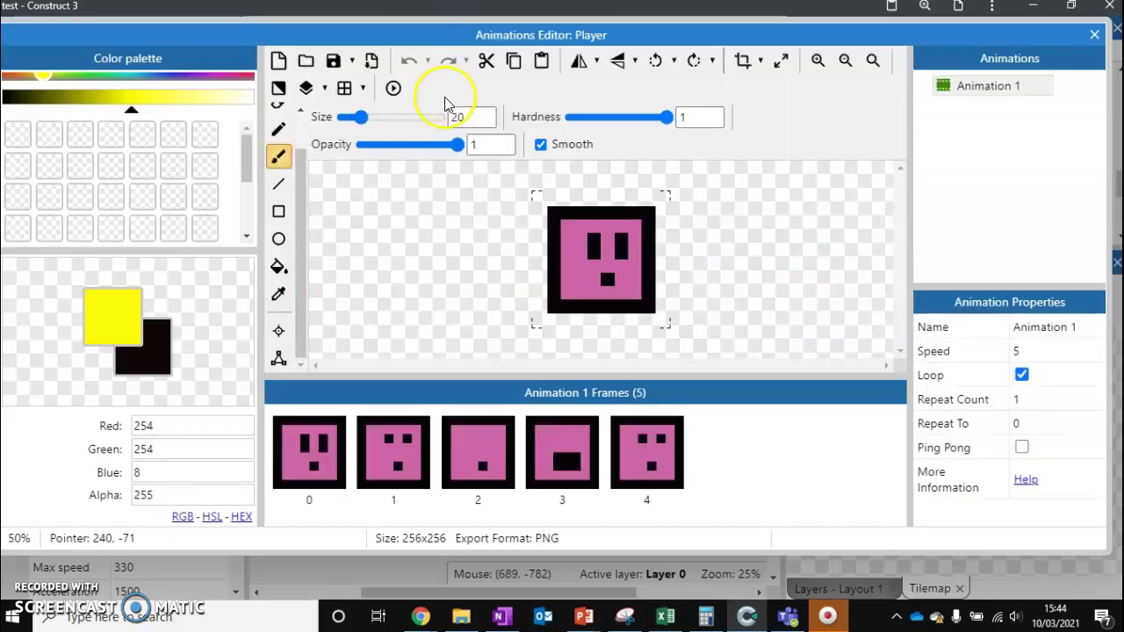
left_click(280, 331)
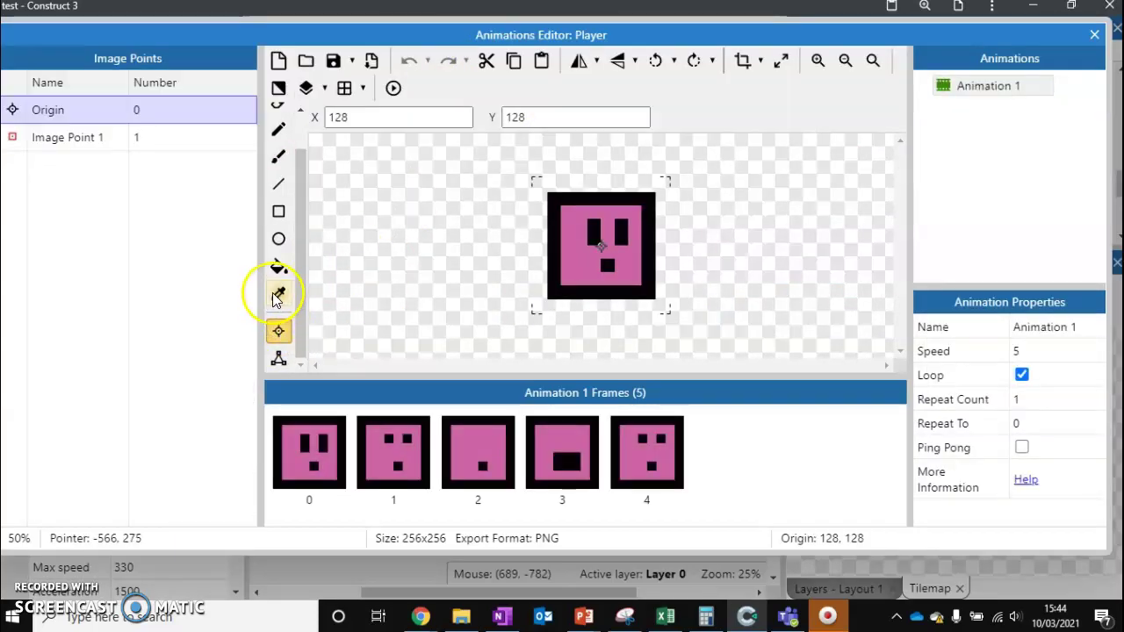
right_click(81, 143)
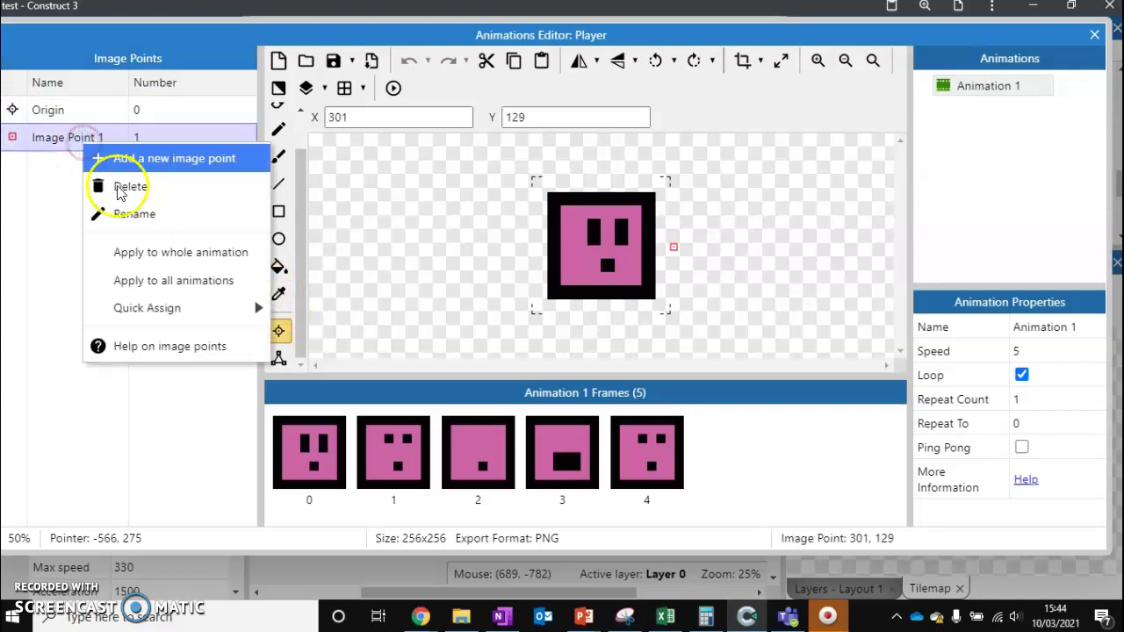
left_click(123, 188)
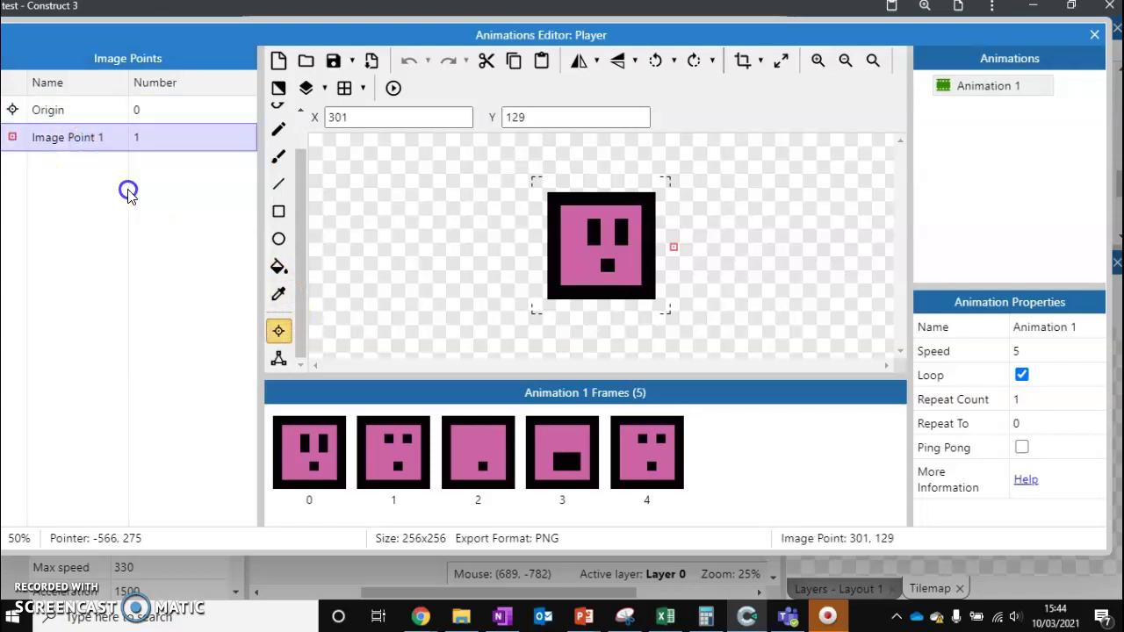
right_click(94, 122)
left_click(128, 132)
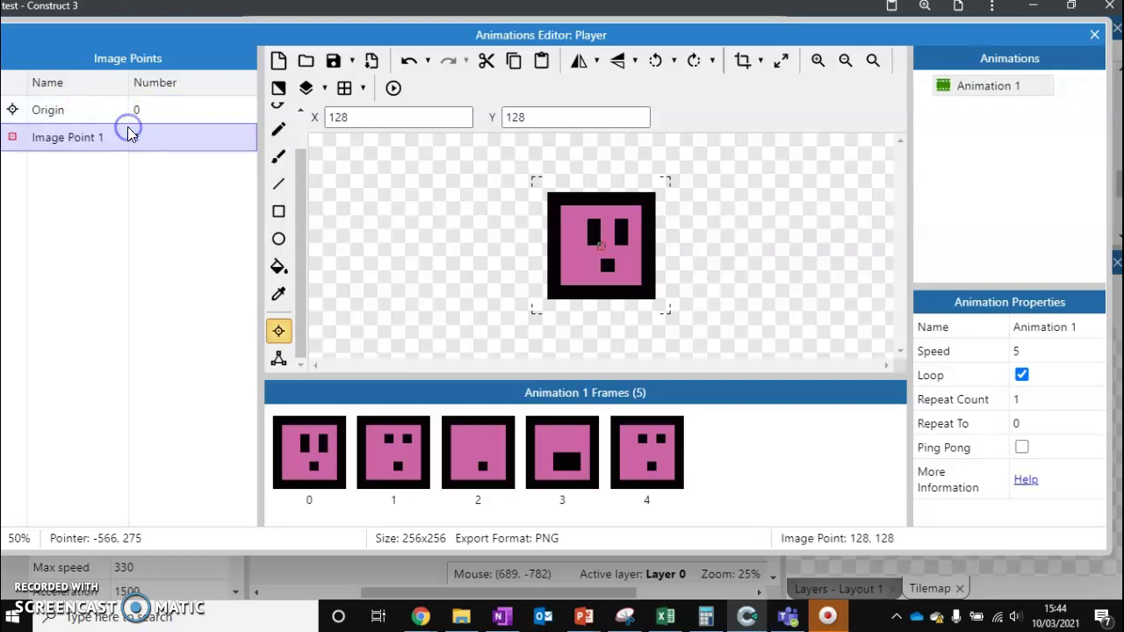
left_click(658, 246)
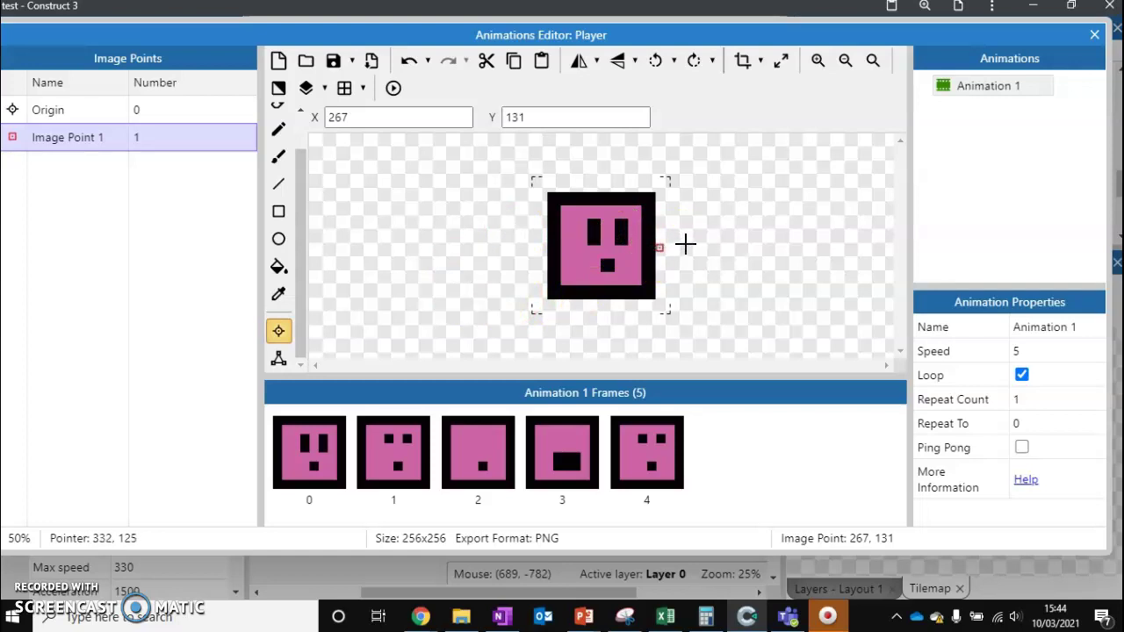
left_click(546, 243)
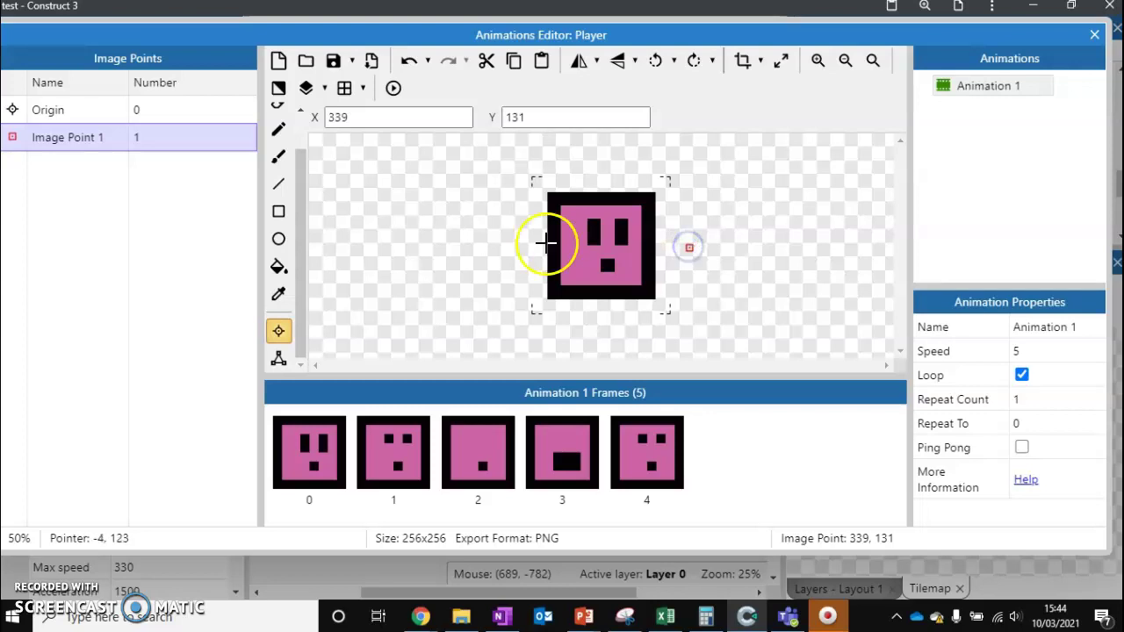
Apply Image Point 1 to all Player animations and close the animations editor.
right_click(101, 151)
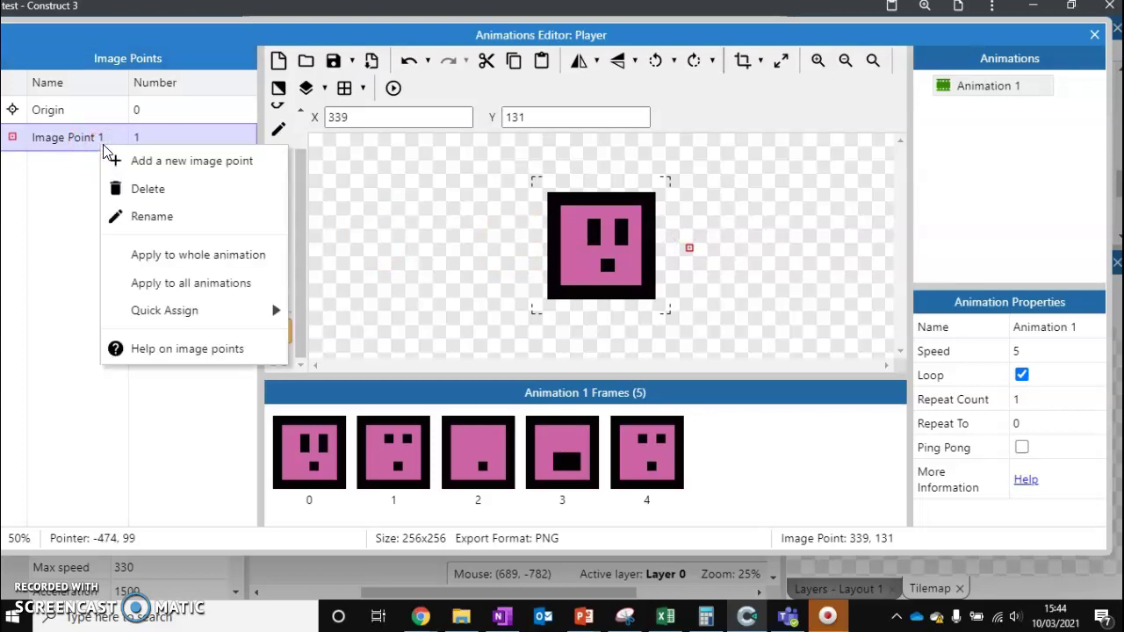
left_click(203, 274)
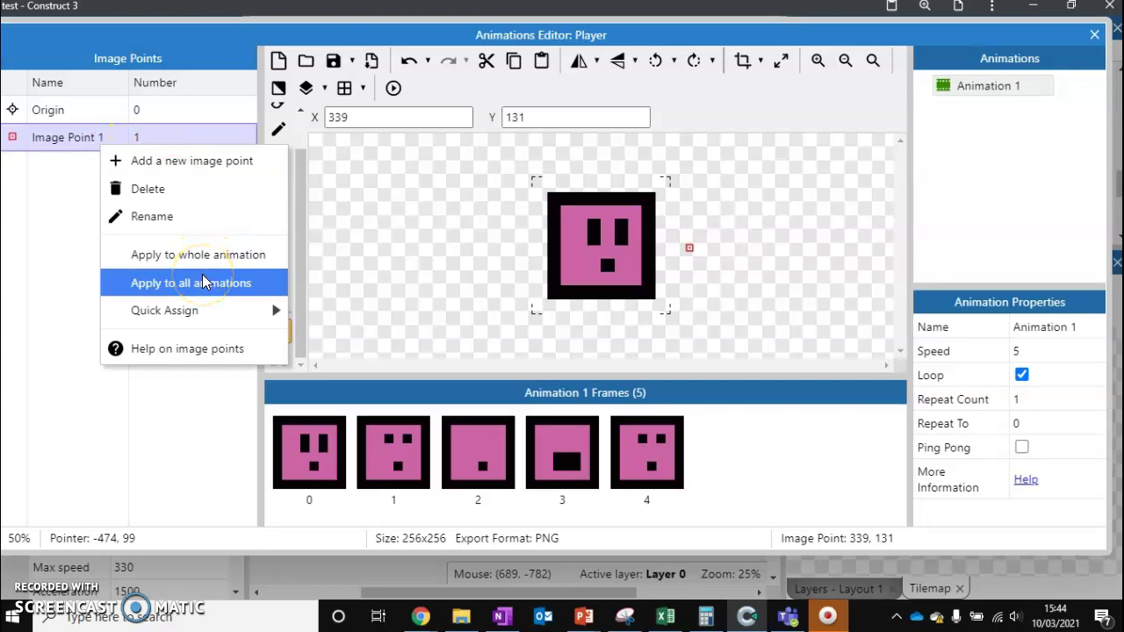
left_click(202, 282)
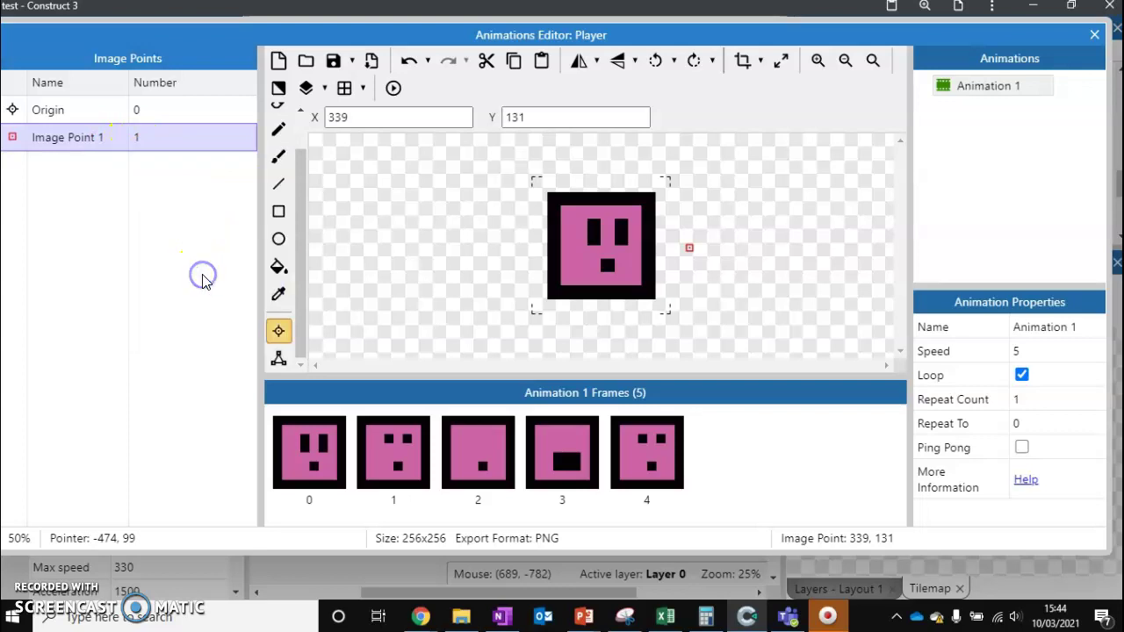
left_click(1095, 34)
Preview the game, moving the player left onto the key and right carrying it.
left_click(450, 35)
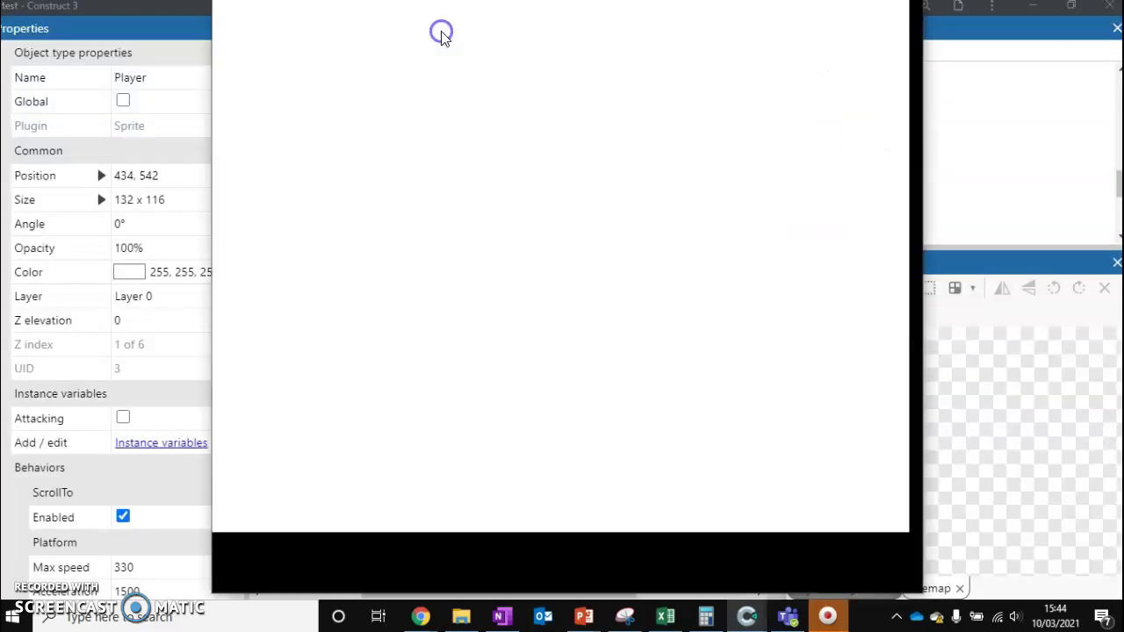
key("Left")
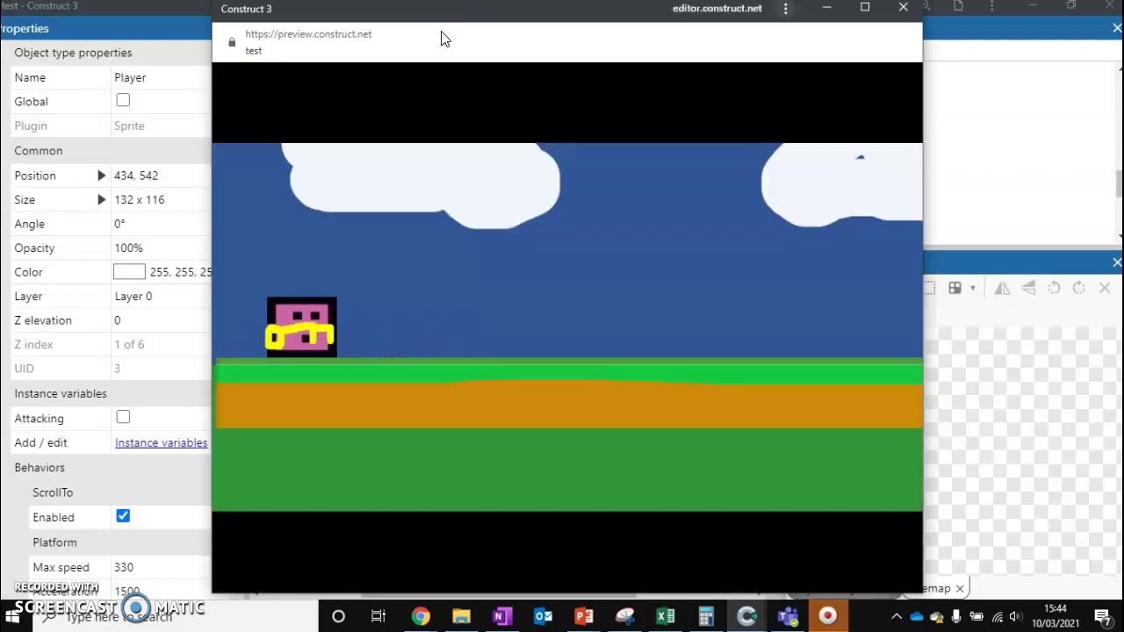
key("Right")
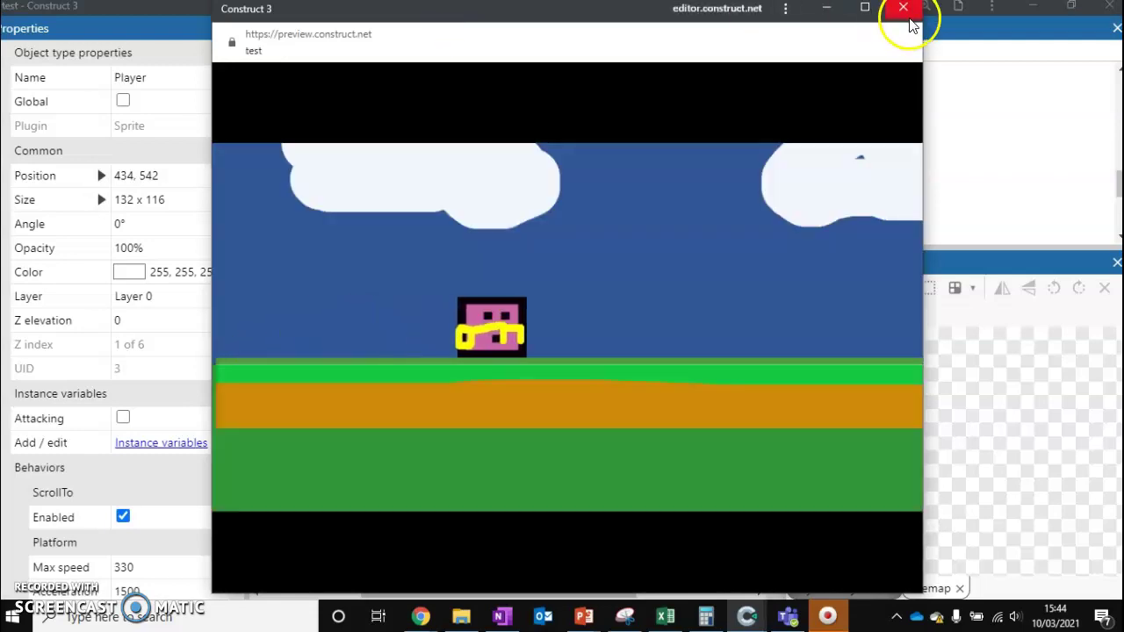
left_click(903, 8)
Change the Key's Set position action to Player image point 1 and preview again.
left_click(369, 57)
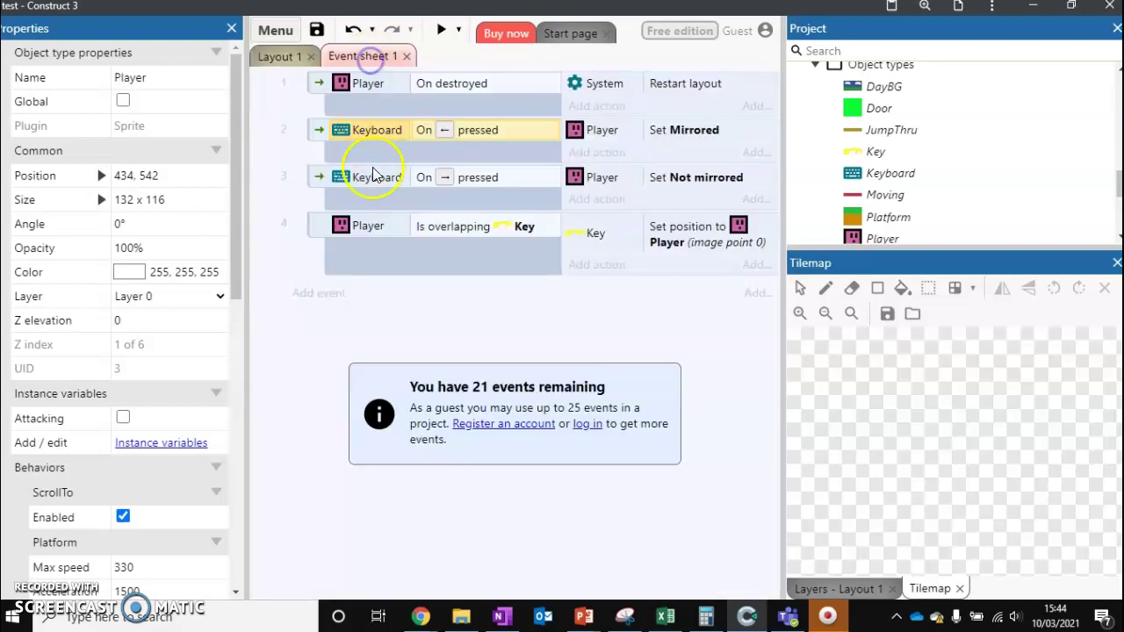
double_click(681, 244)
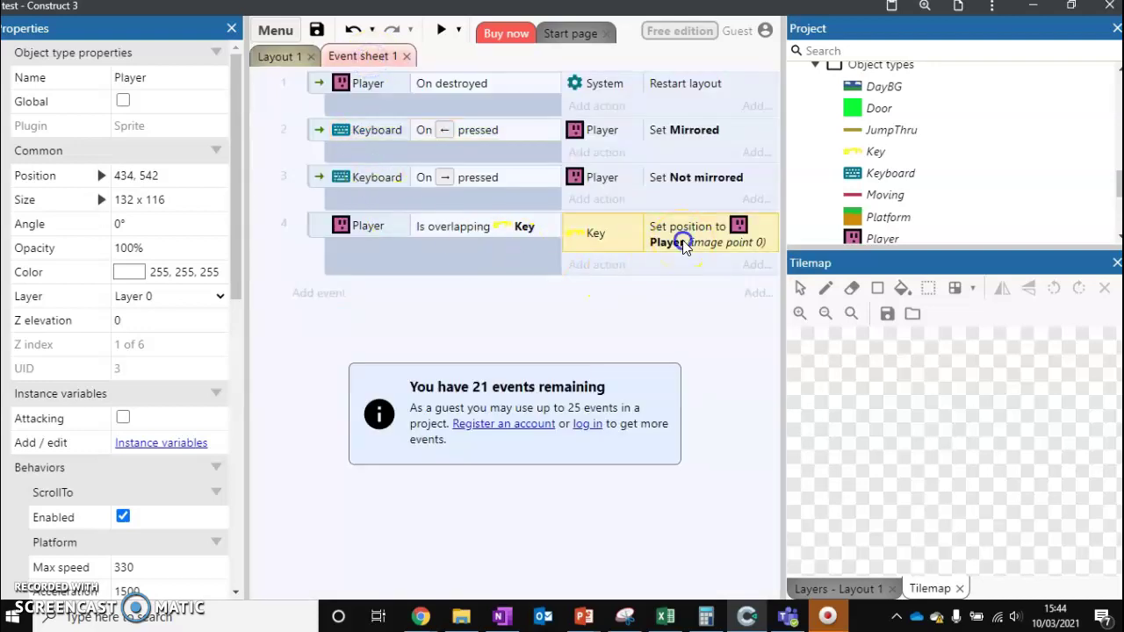
left_click(575, 298)
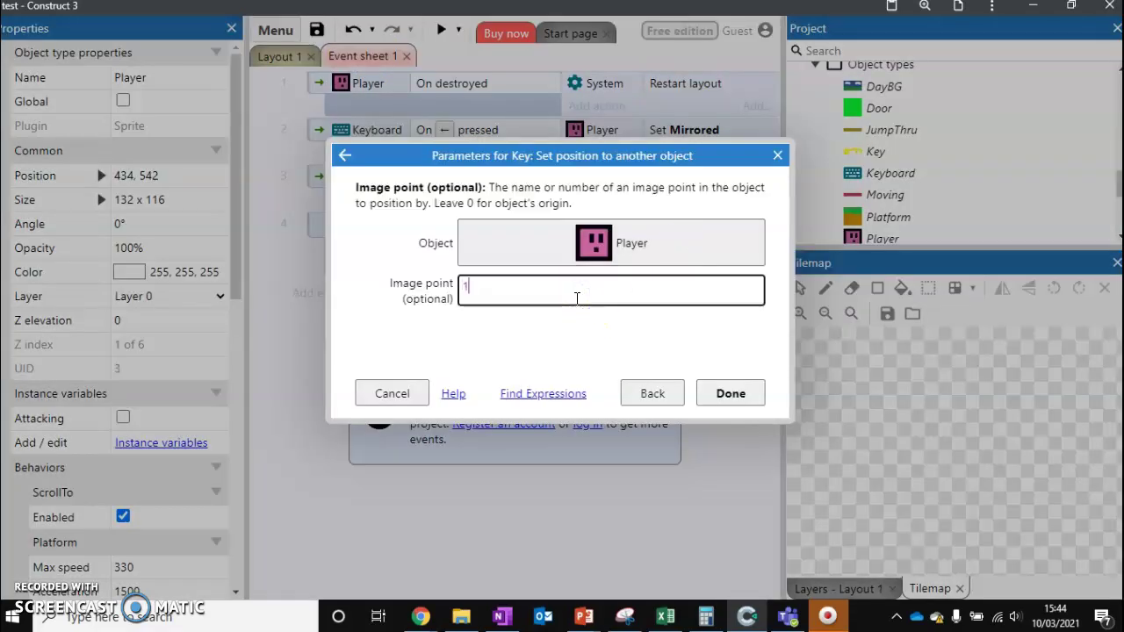
type("1")
left_click(738, 393)
left_click(439, 32)
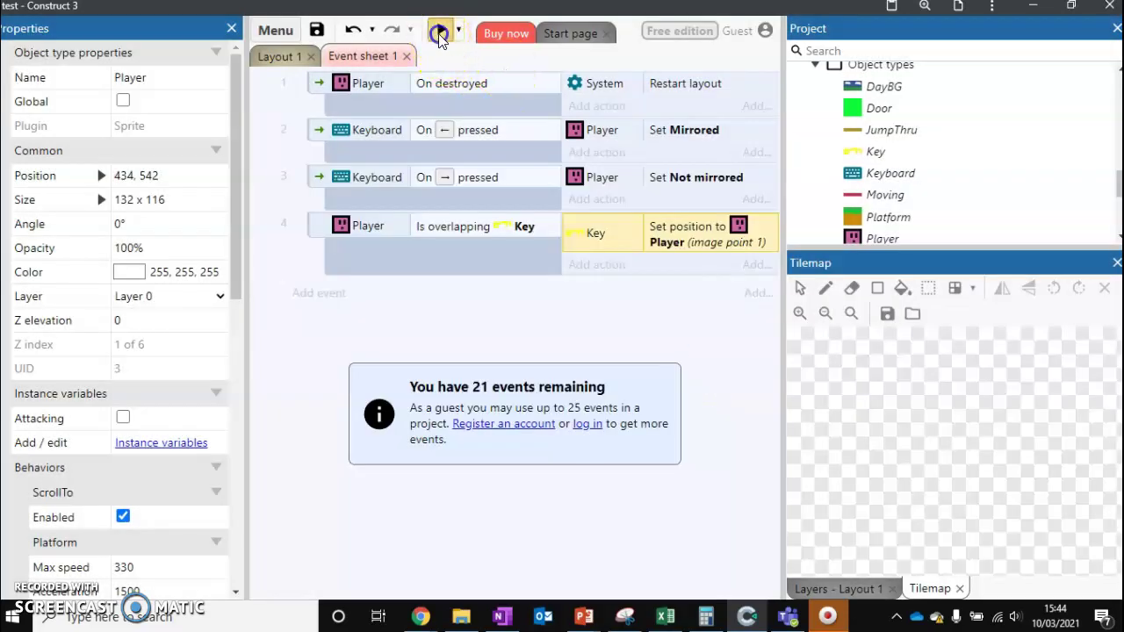
Walk the player back and forth, checking the key switches sides as it turns.
key("Left")
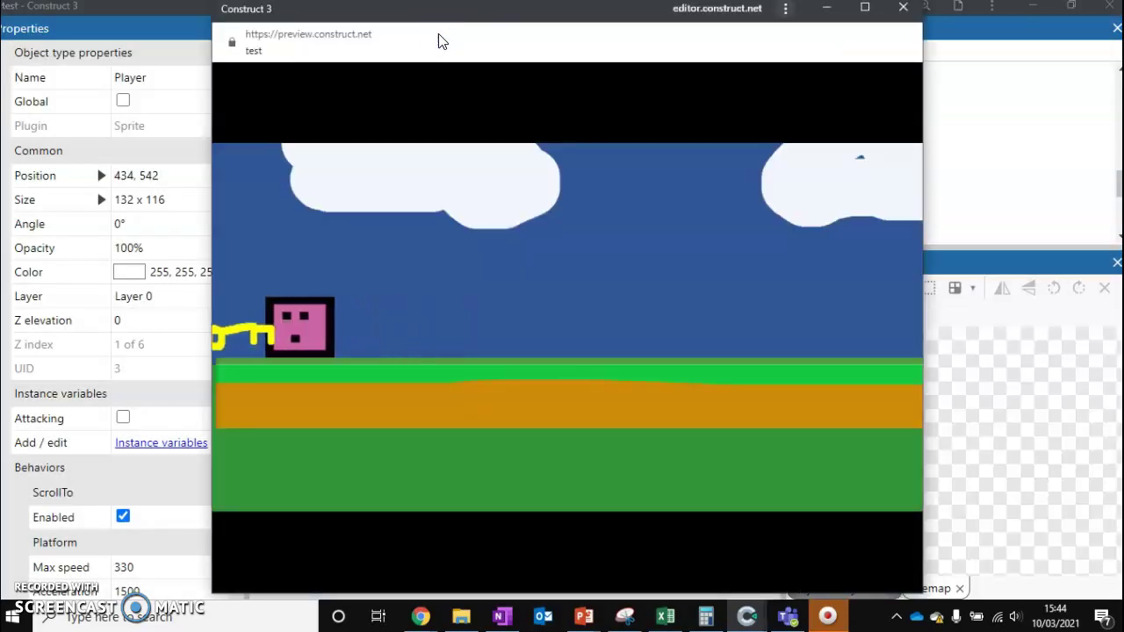
key("Right")
key("Left")
key("Right")
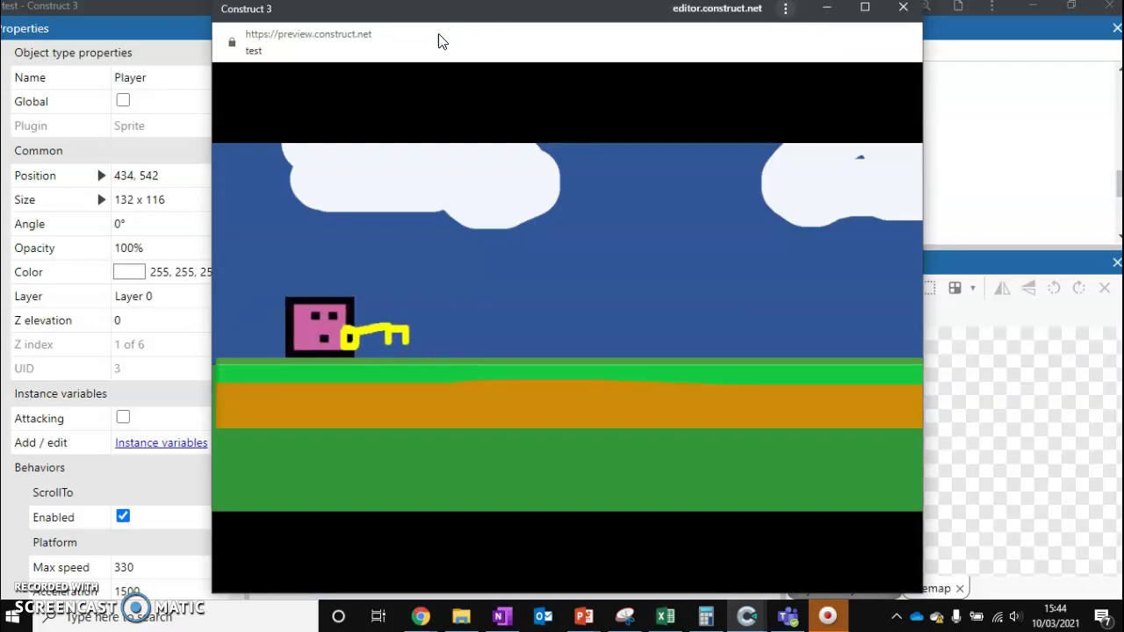
key("Left")
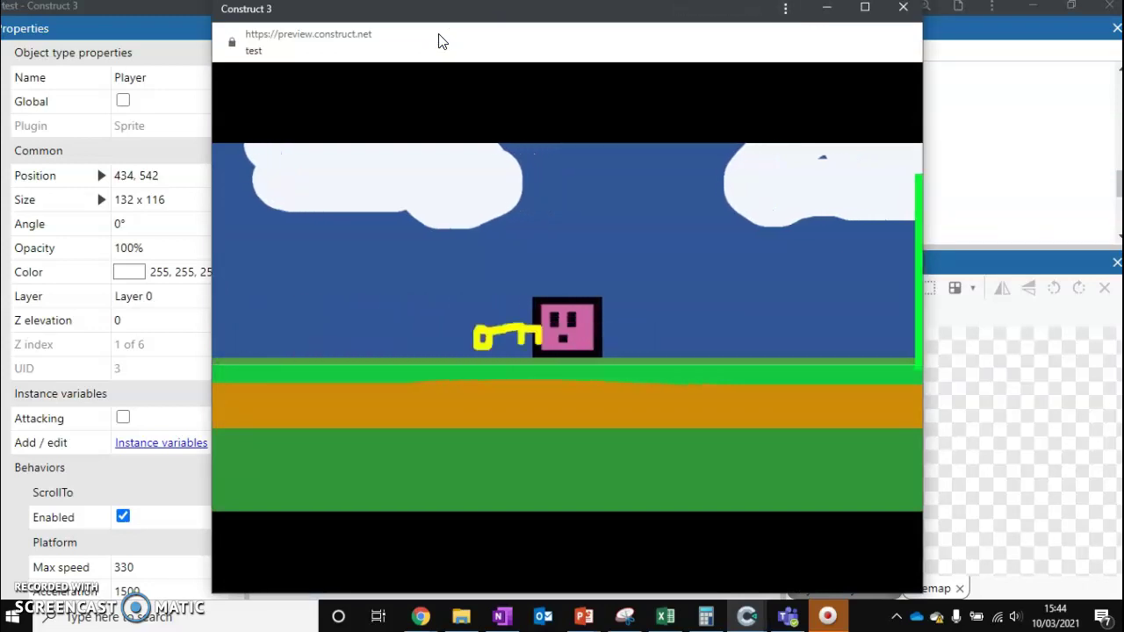
key("Right")
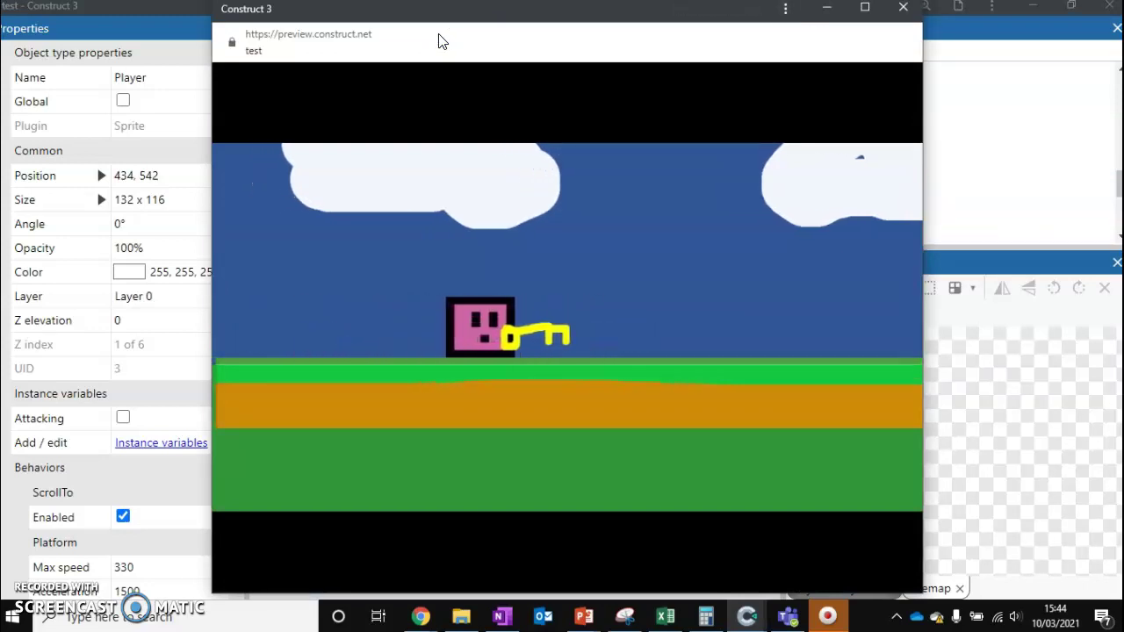
key("Left")
key("Right")
key("Left")
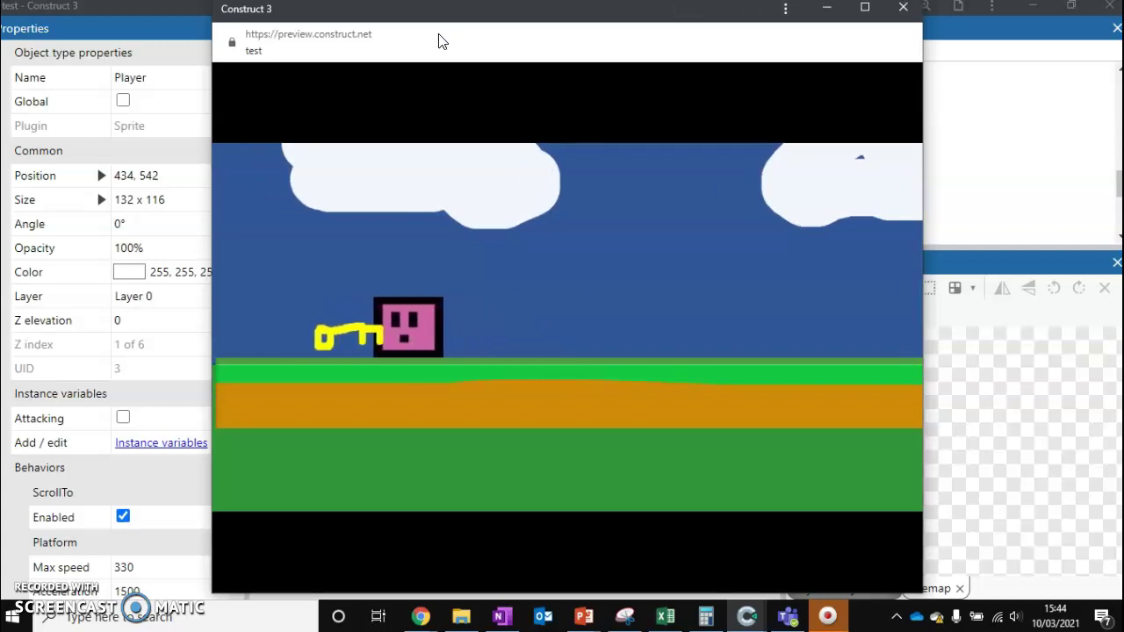
key("Left")
key("Right")
key("Left")
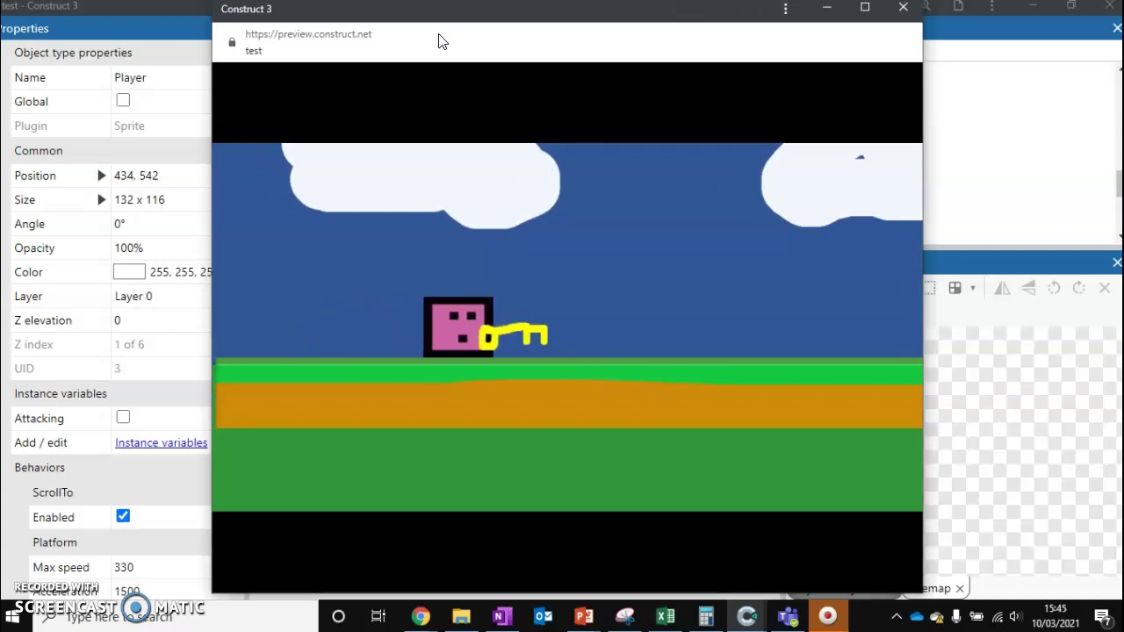
Close the preview and add event 5 with the condition Key is overlapping Door.
left_click(902, 8)
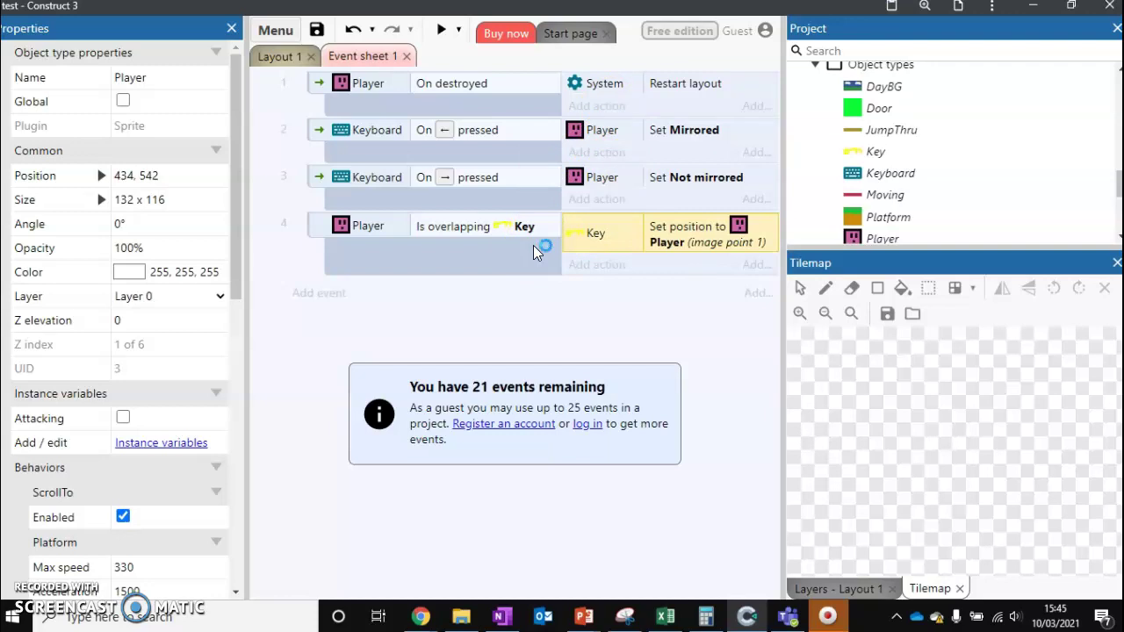
left_click(334, 293)
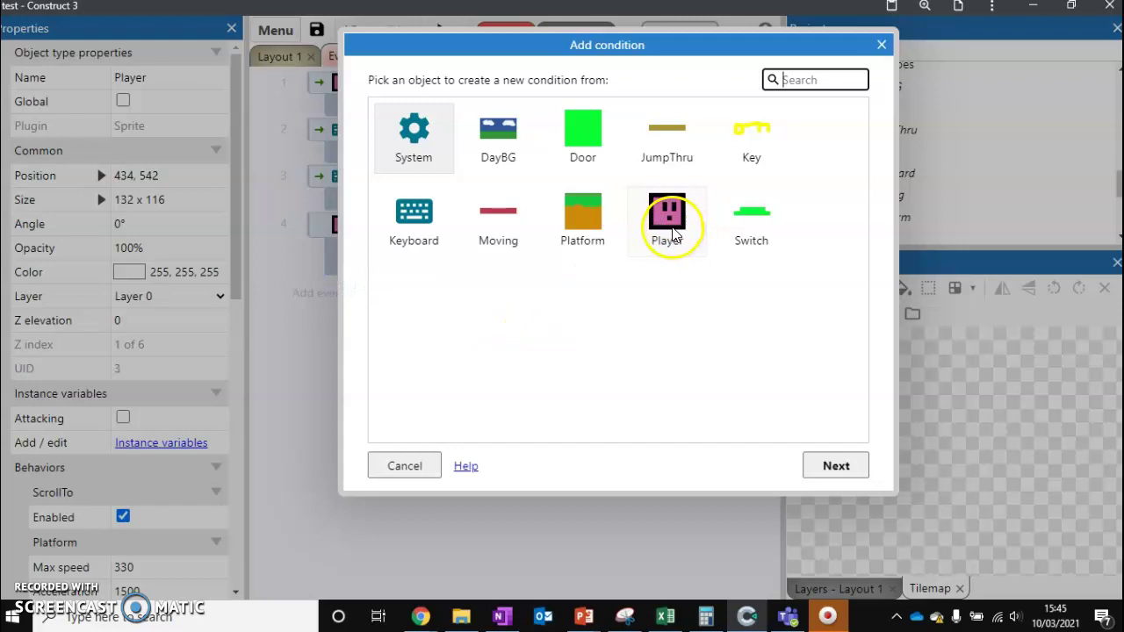
double_click(729, 156)
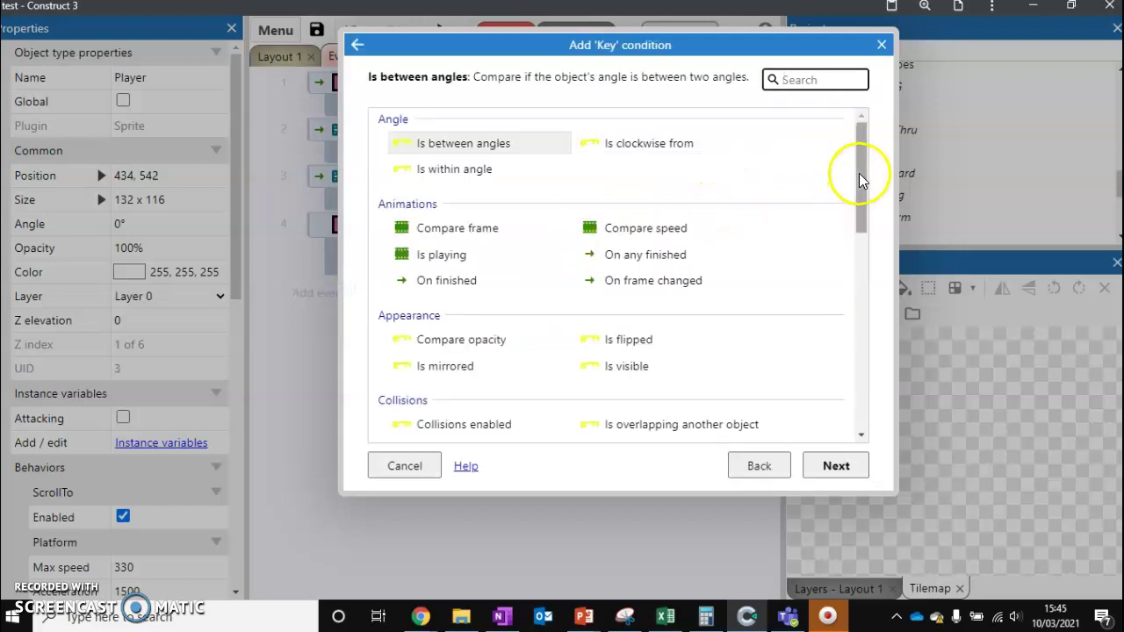
scroll(858, 193, "down", 3)
double_click(718, 316)
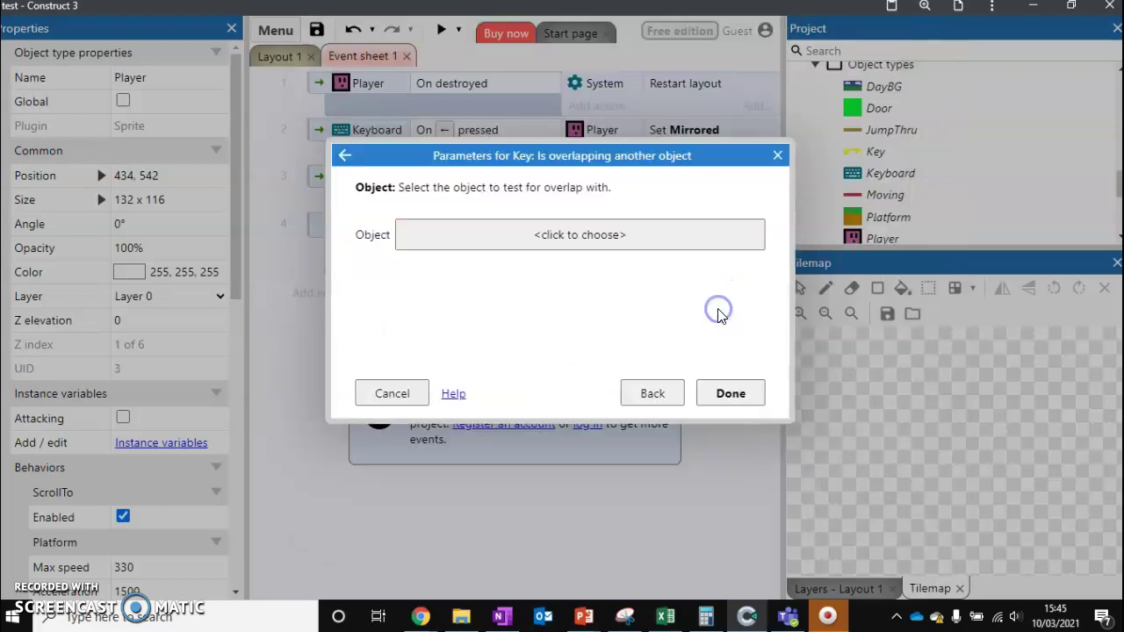
left_click(627, 240)
left_click(639, 248)
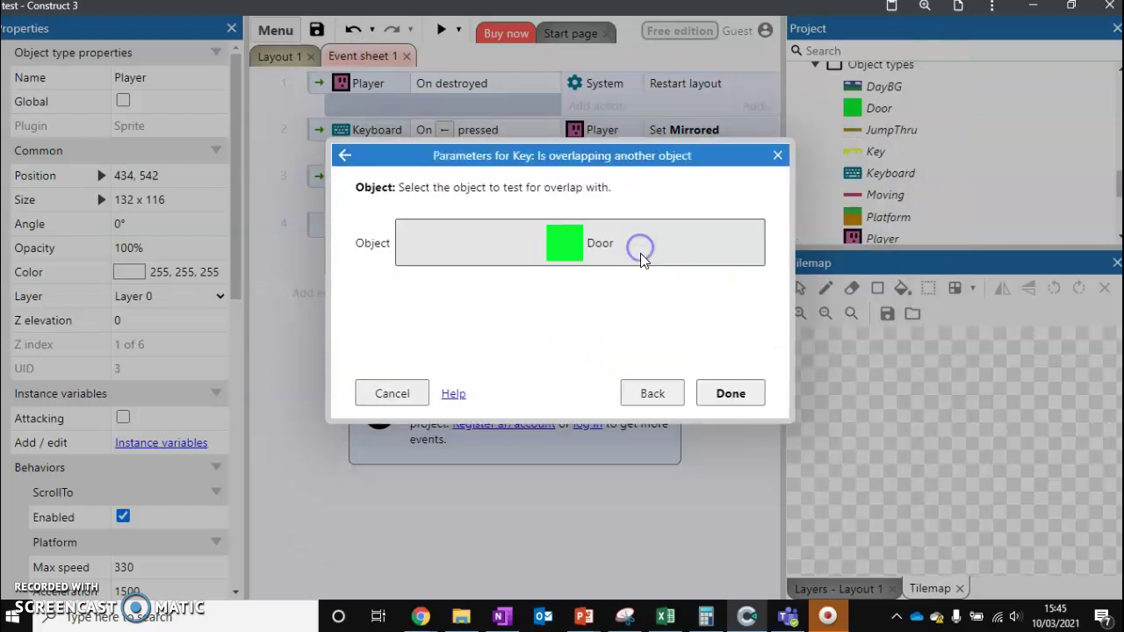
left_click(741, 393)
Give event 5 the actions Door Destroy and Key Destroy.
left_click(599, 293)
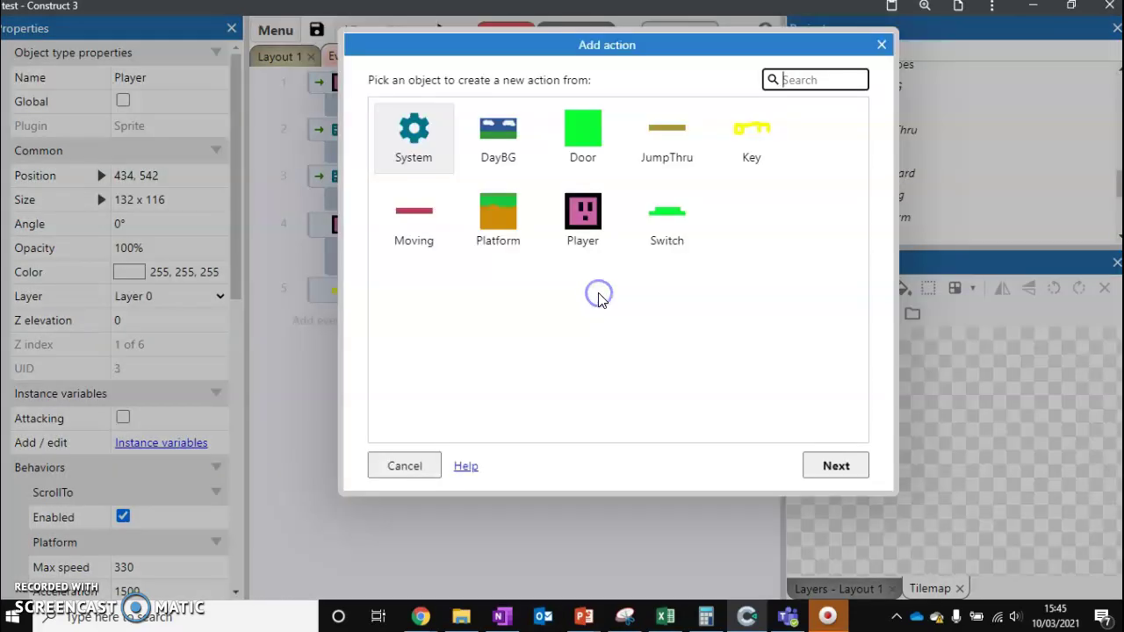
double_click(581, 127)
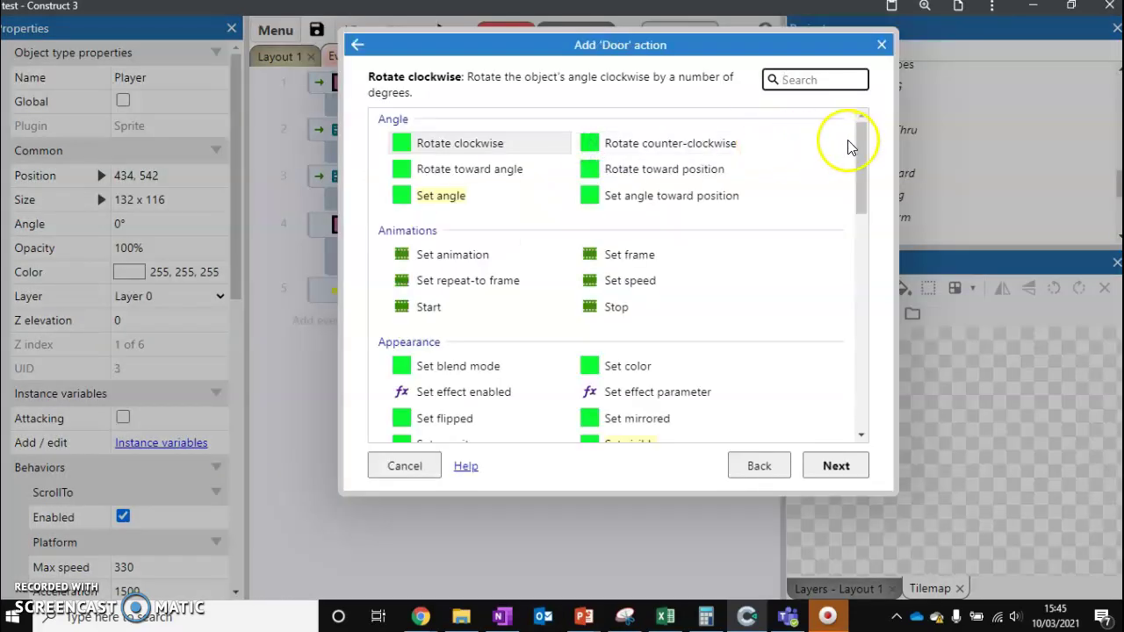
left_click_drag(861, 150, 858, 281)
double_click(499, 257)
left_click(610, 316)
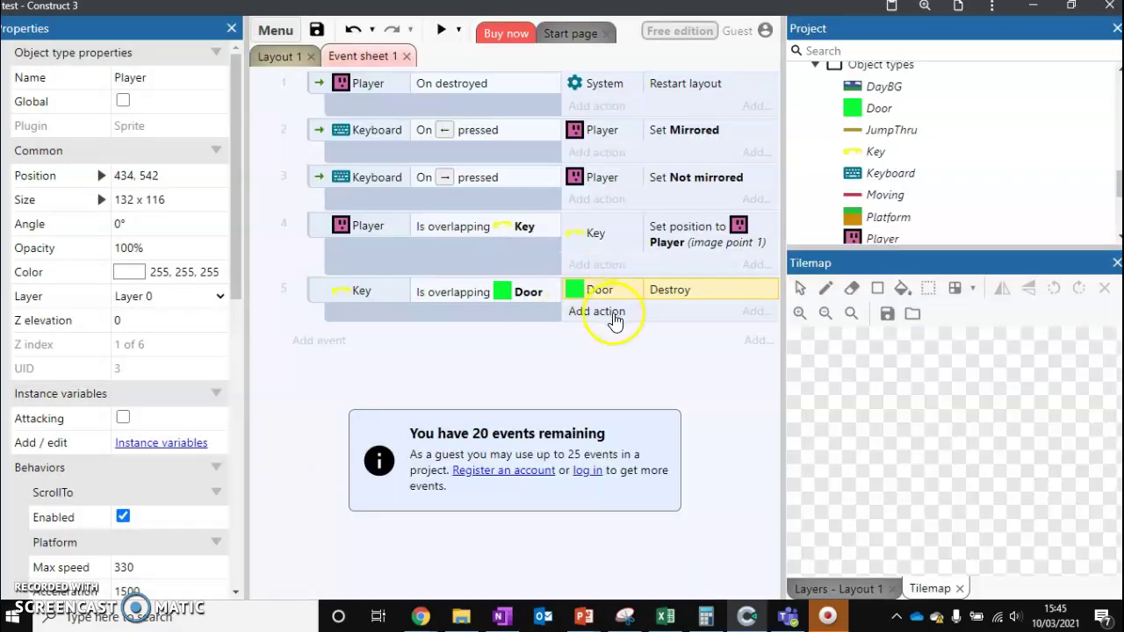
double_click(760, 152)
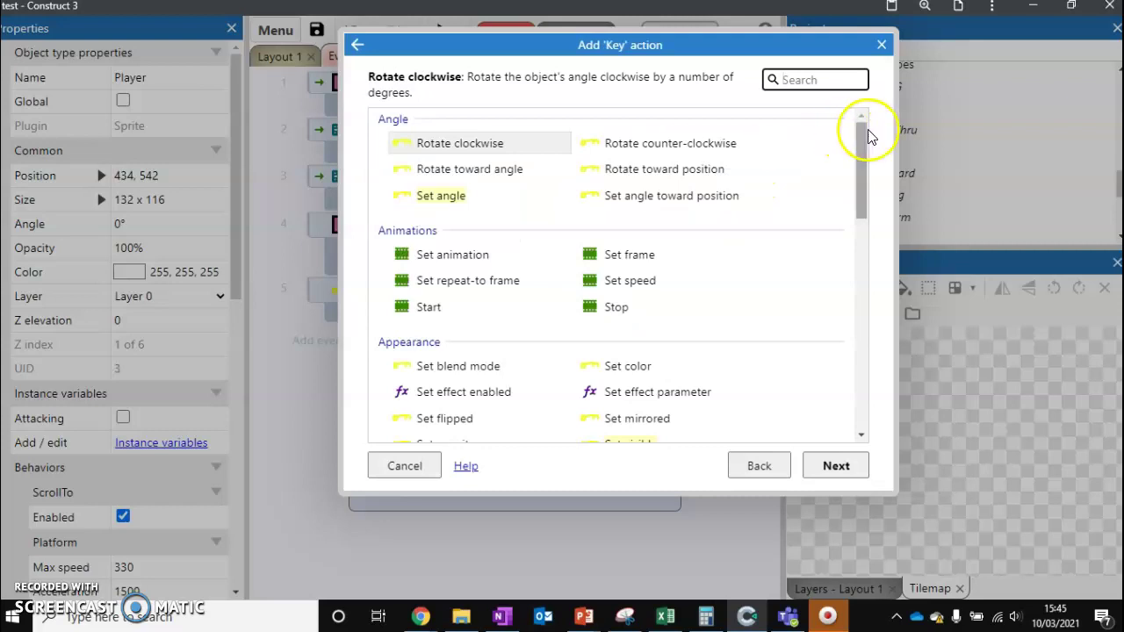
left_click_drag(866, 133, 860, 276)
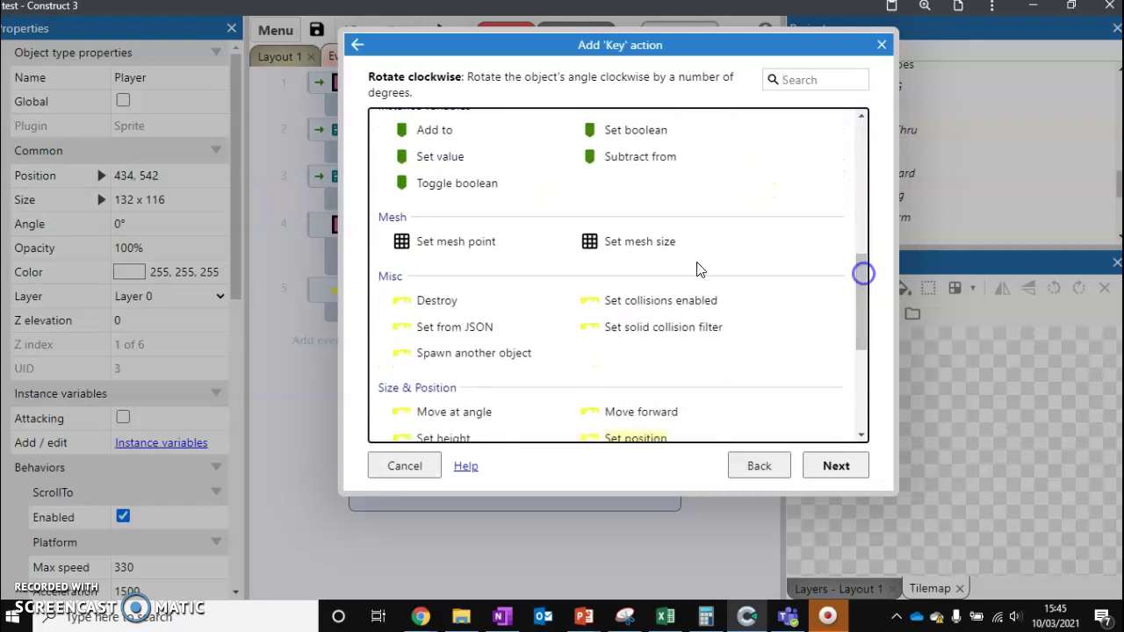
double_click(492, 302)
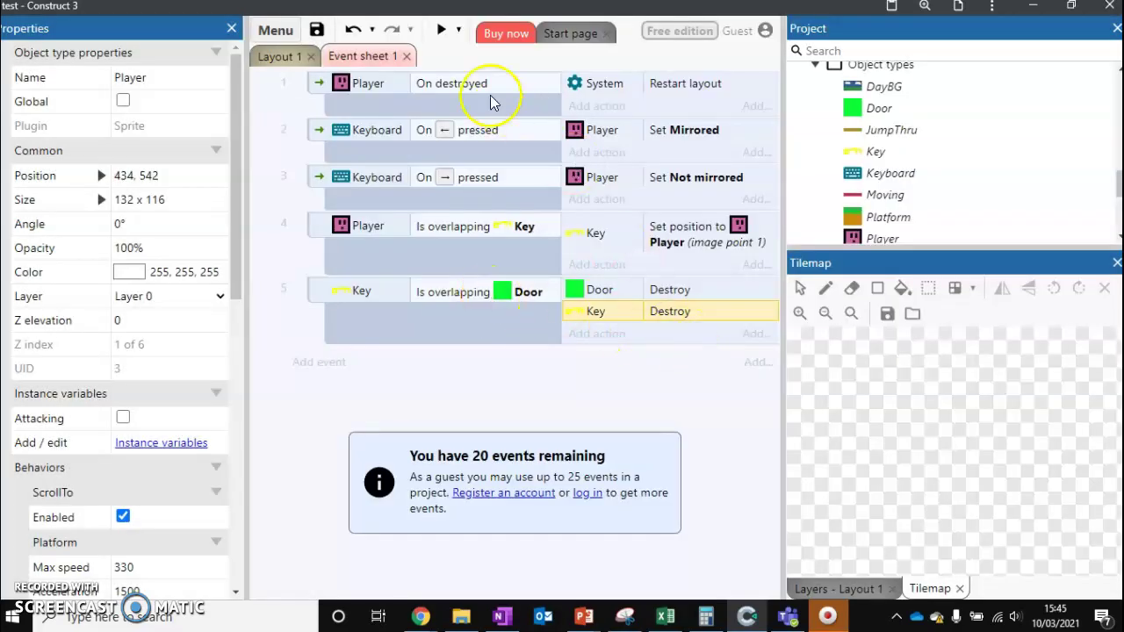
Preview the game and run the player right, carrying the yellow key into the green door, then jump past it.
left_click(440, 29)
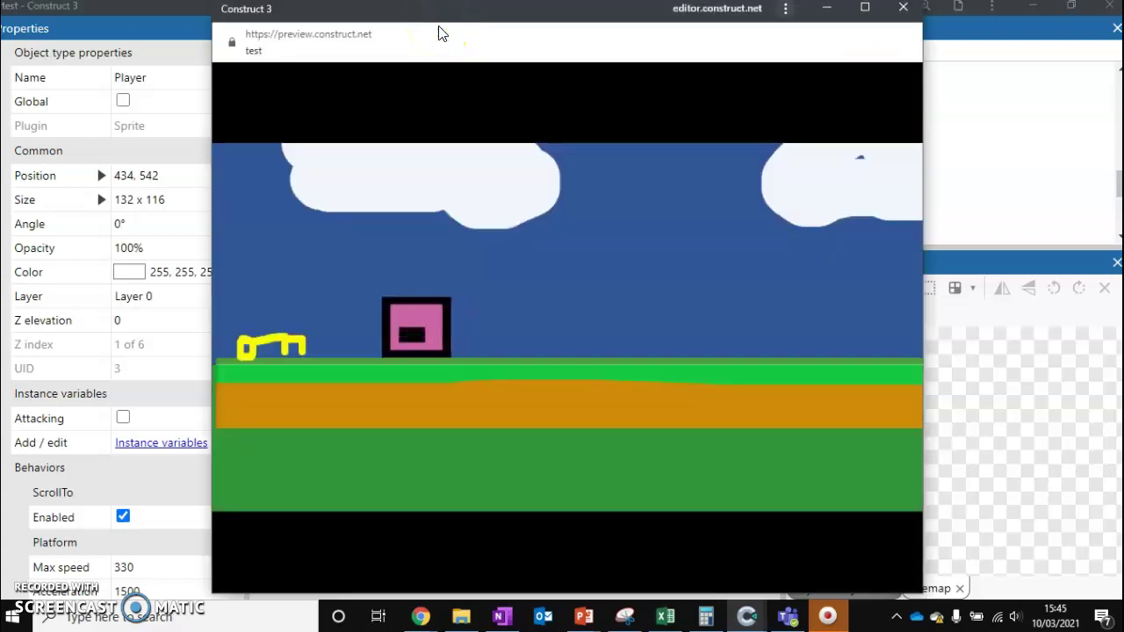
key("Left")
key("Right")
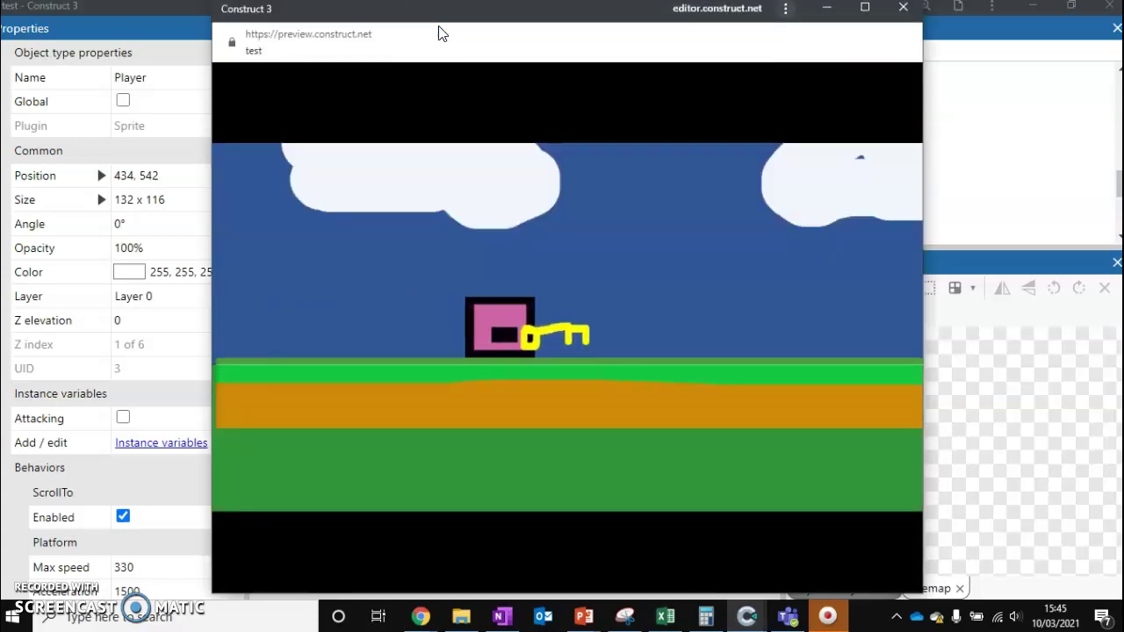
key("Right")
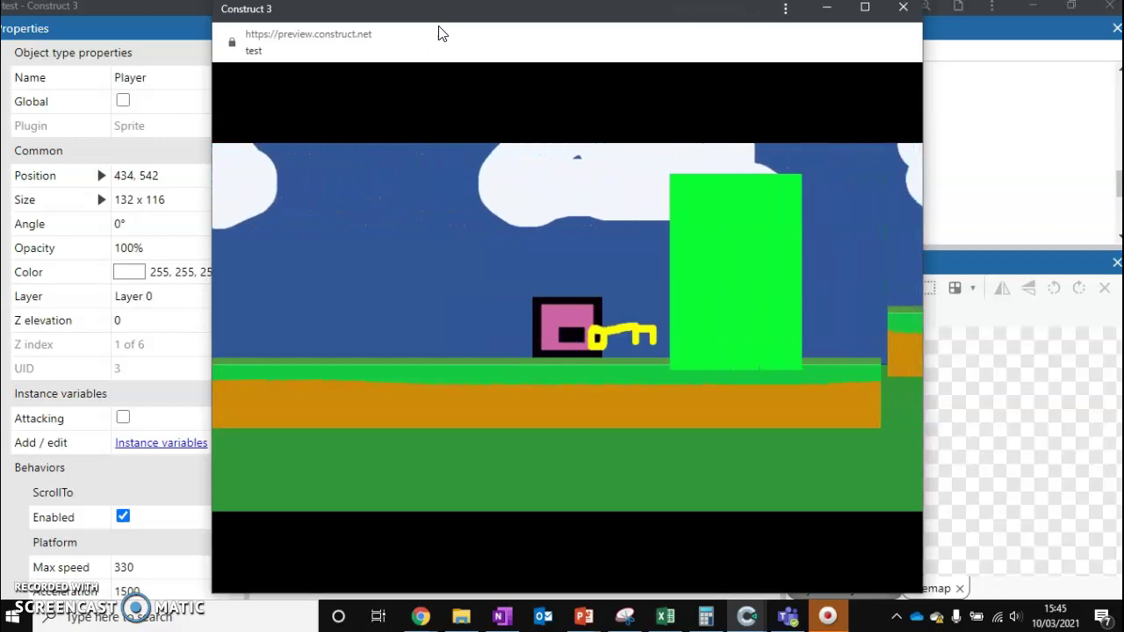
key("Right")
key("Up")
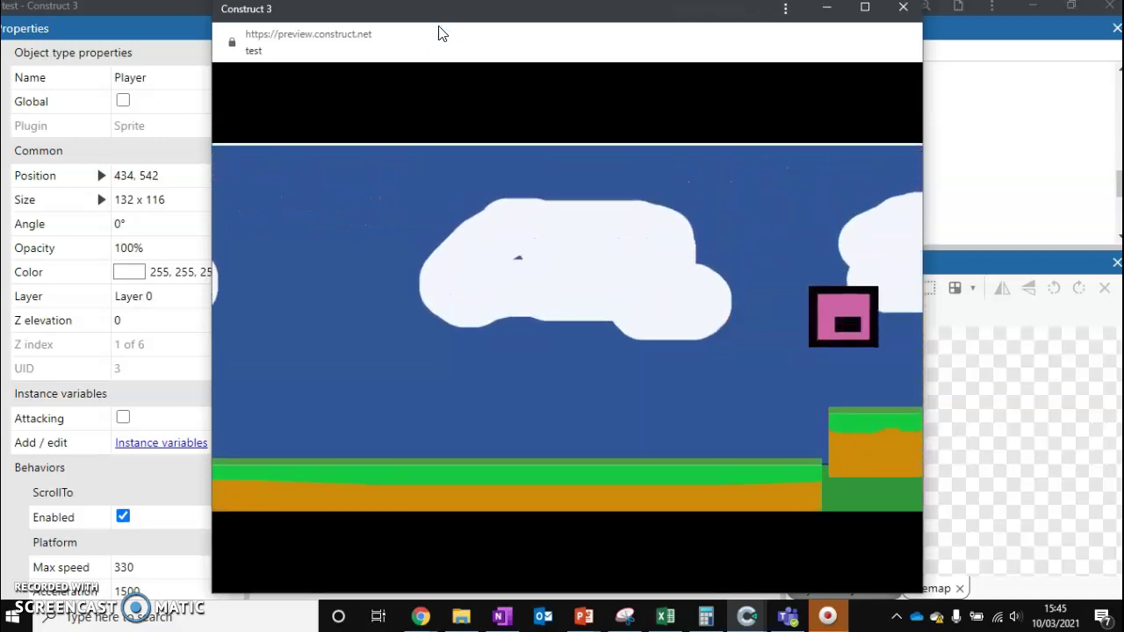